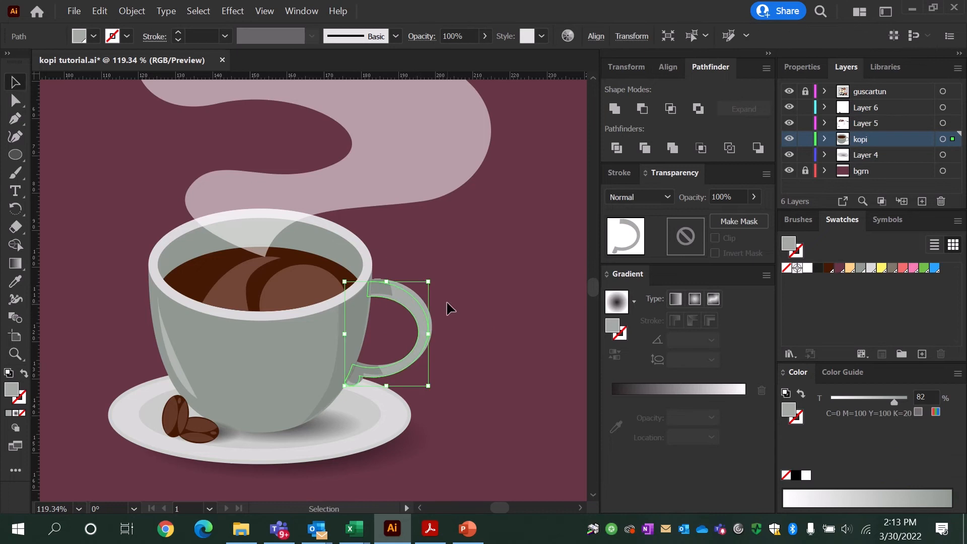
Step: Apply the cup body's shadow appearance to the handle shading and send that shape to the back
key("i")
left_click(354, 328)
left_click(458, 292)
left_click(410, 311)
left_click(132, 11)
left_click(370, 86)
left_click(459, 248)
Step: Save the finished coffee cup illustration
key("z")
key("ctrl+0")
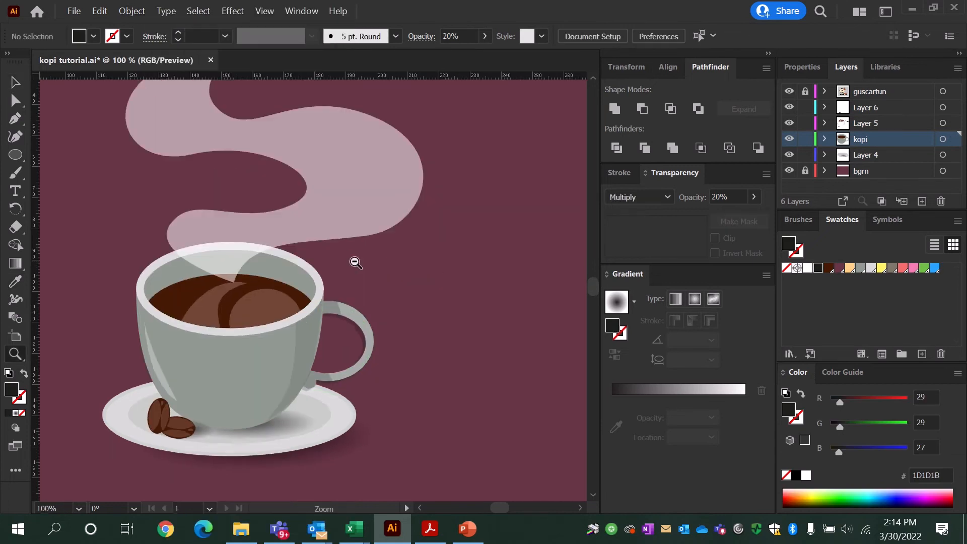
key("ctrl+s")
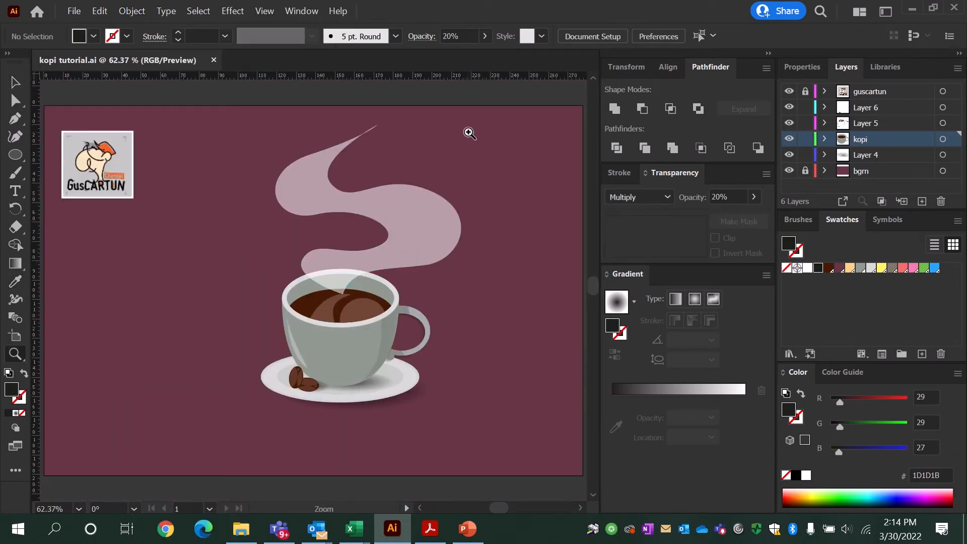
Step: Draw a small curved steam accent beside the left bulge of the steam, matching the steam's semi-transparent white fill
key("a")
left_click(403, 202)
left_click(344, 103)
key("p")
left_click(277, 213)
left_click_drag(271, 191, 278, 176)
key("i")
left_click(289, 105)
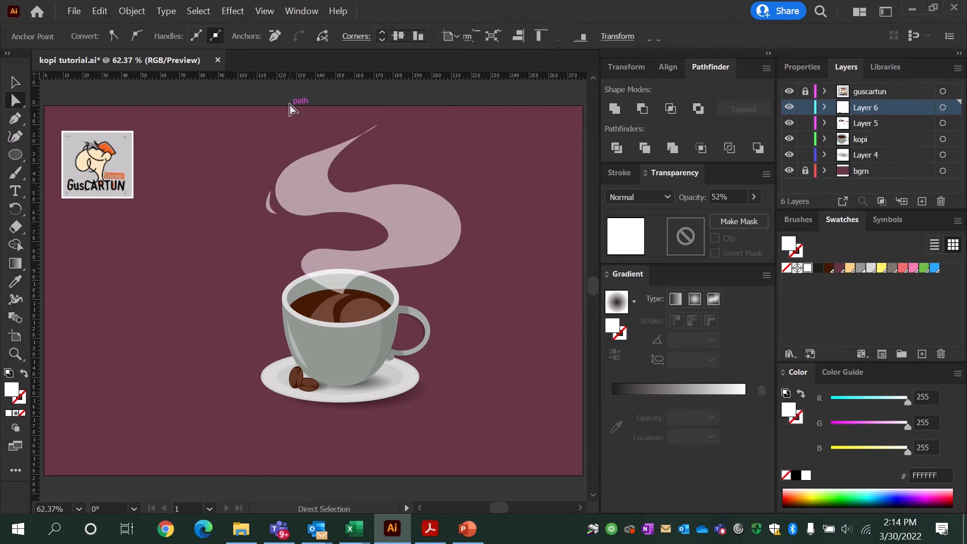
left_click(289, 105)
left_click(464, 206)
key("i")
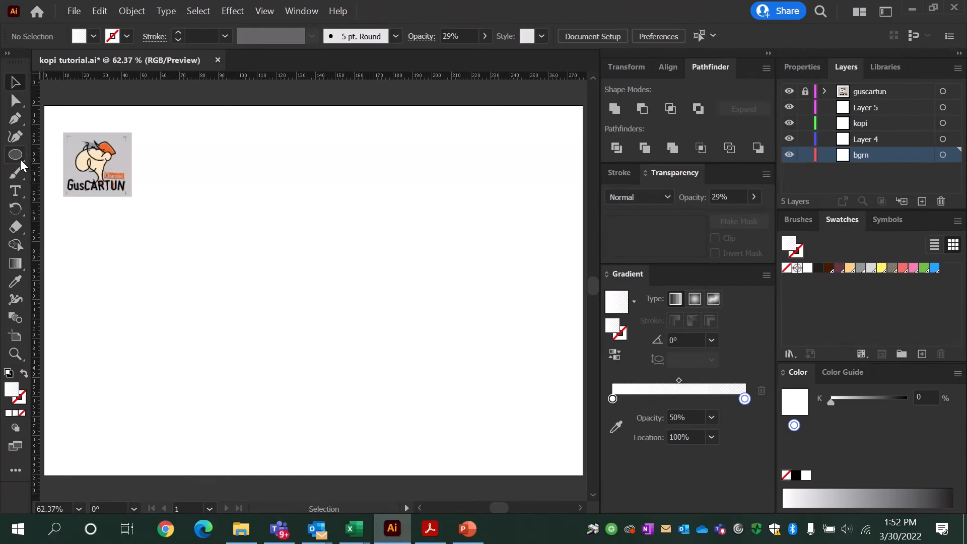
Step: Cover the whole artboard with a dark maroon rectangle on the bgrn layer and lock that layer
left_click_drag(22, 164, 53, 155)
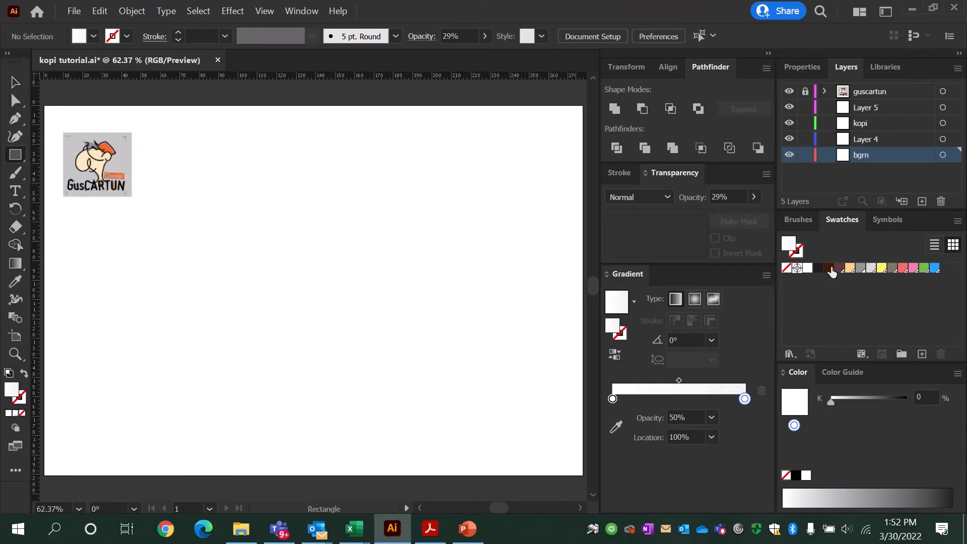
left_click(830, 269)
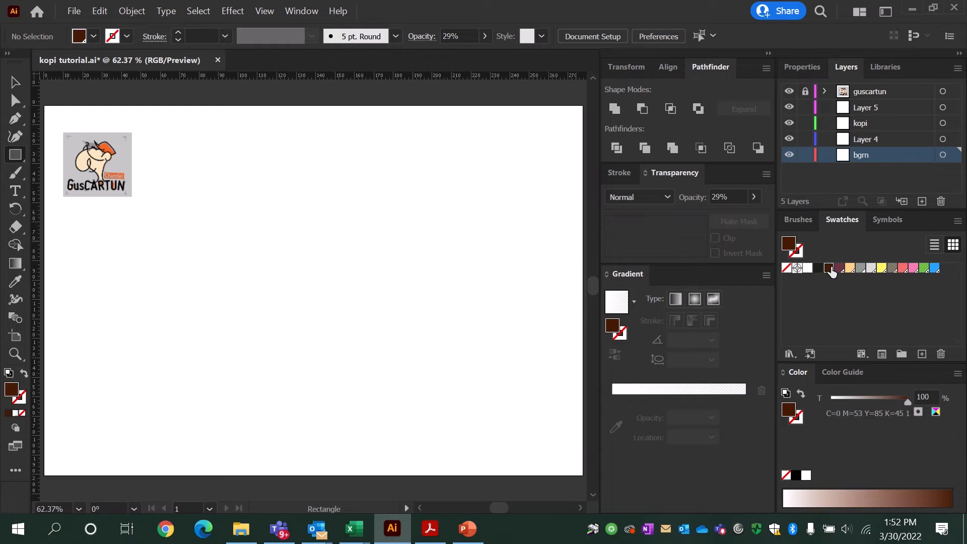
left_click(845, 270)
left_click_drag(44, 108, 583, 475)
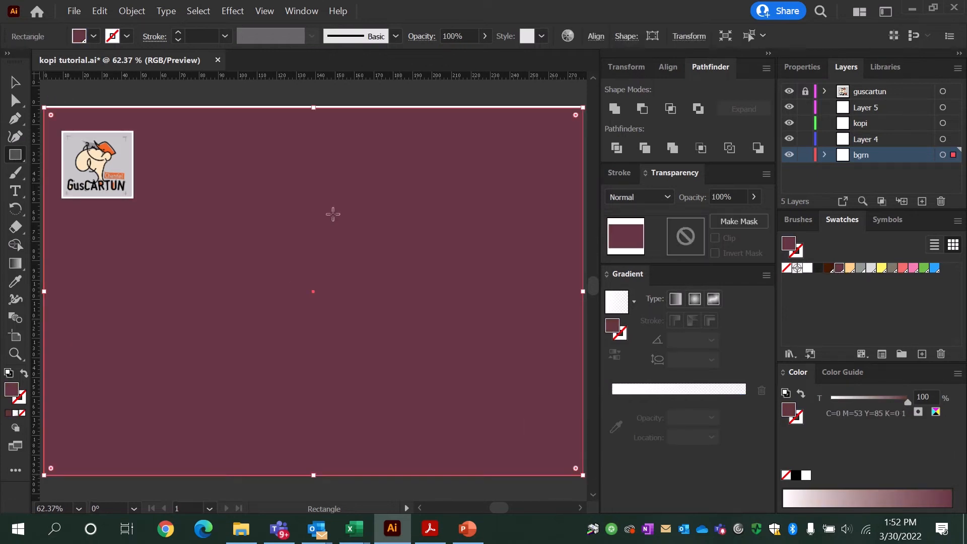
key("v")
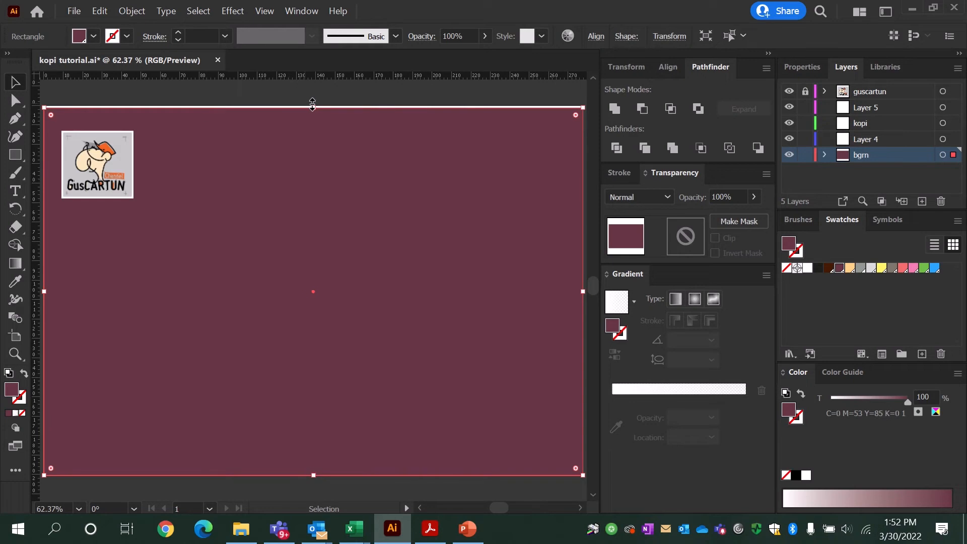
left_click_drag(313, 108, 315, 105)
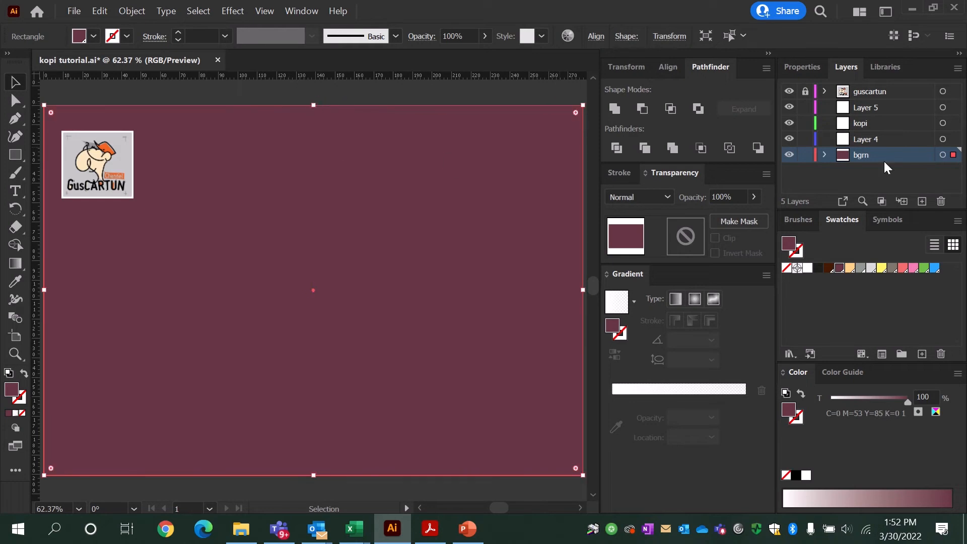
left_click(806, 155)
Step: On the kopi layer, draw a light gray ellipse about 60 by 30 mm near the middle of the artboard
left_click(880, 123)
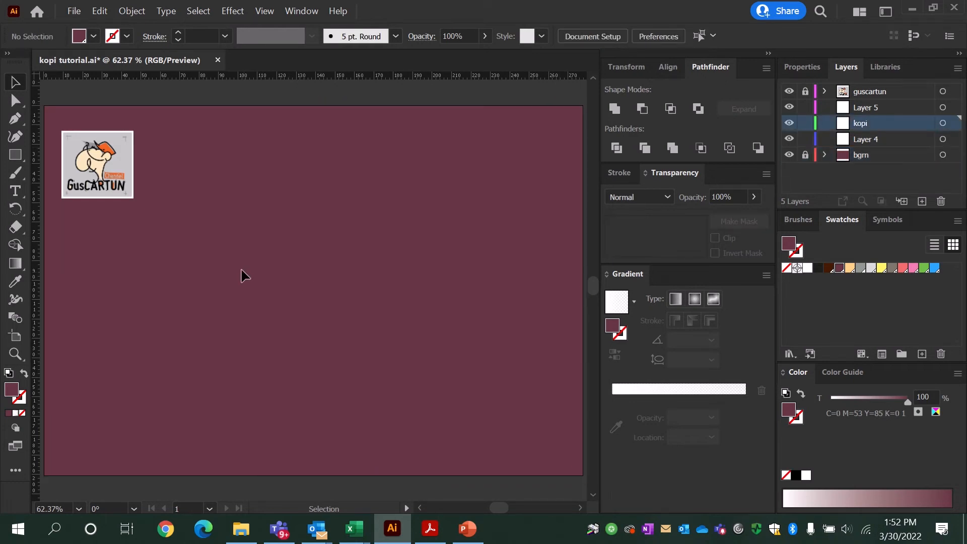
left_click_drag(13, 155, 52, 174)
left_click(868, 270)
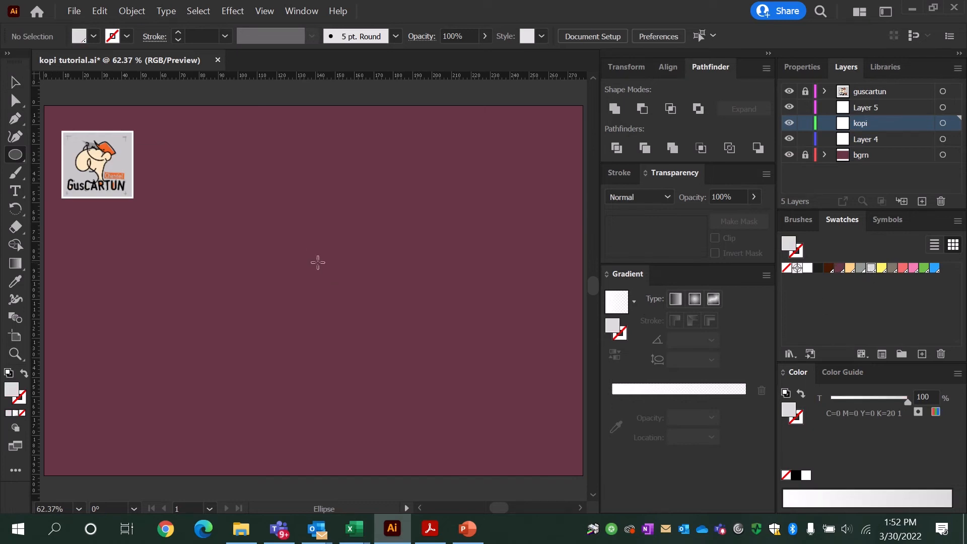
left_click_drag(281, 268, 399, 325)
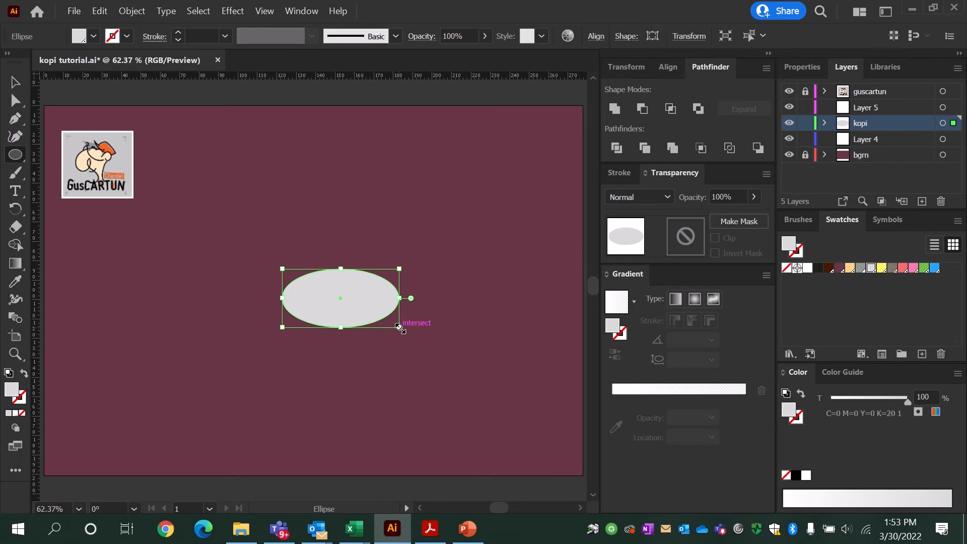
Step: Copy the light gray ellipse and paste the duplicate in place
key("v")
left_click(102, 12)
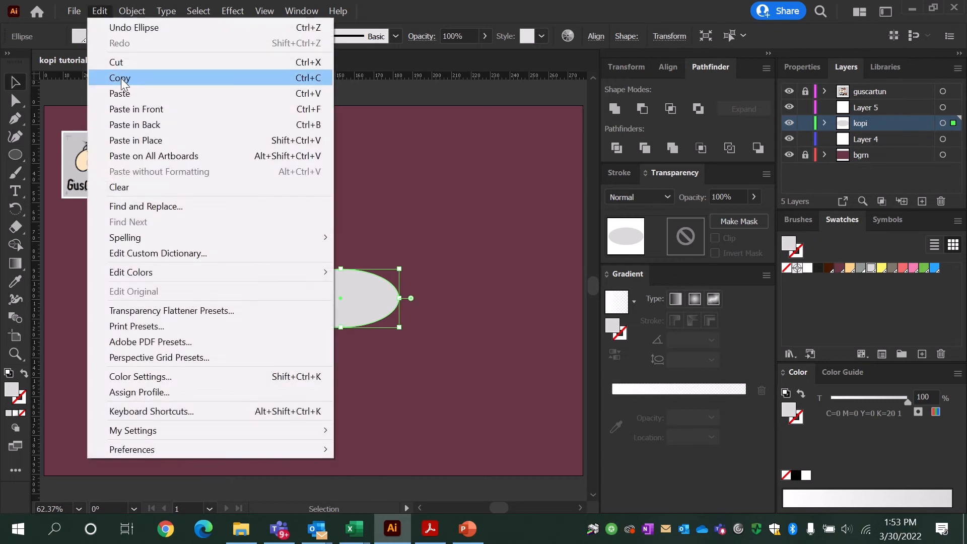
left_click(121, 78)
left_click(100, 11)
left_click(130, 139)
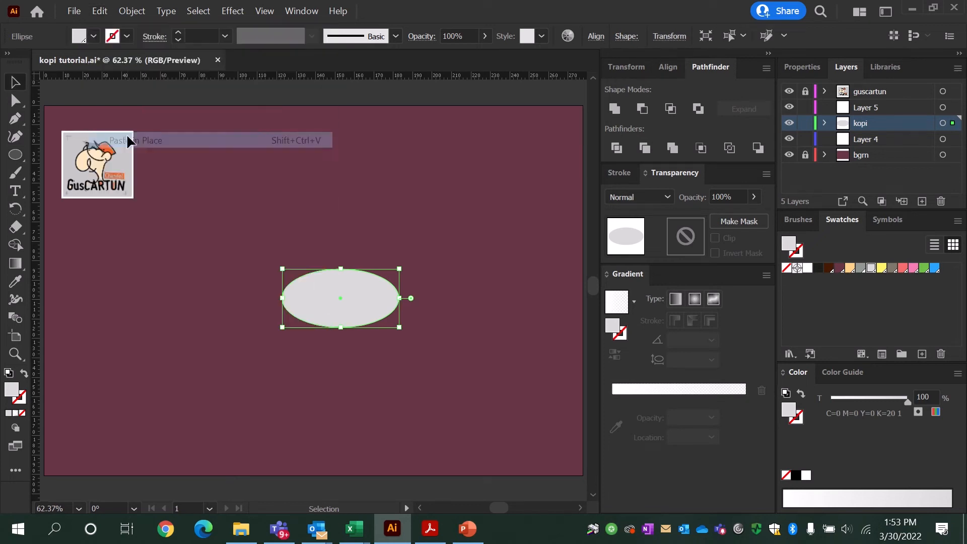
Step: Fill the duplicate ellipse with medium gray and send it to the back
left_click(861, 268)
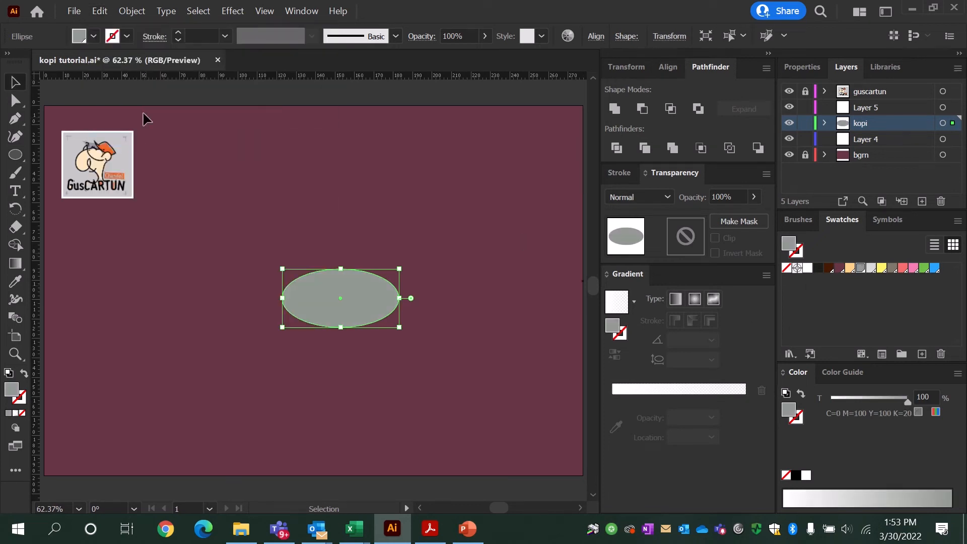
left_click(132, 10)
mouse_move(248, 48)
left_click(373, 83)
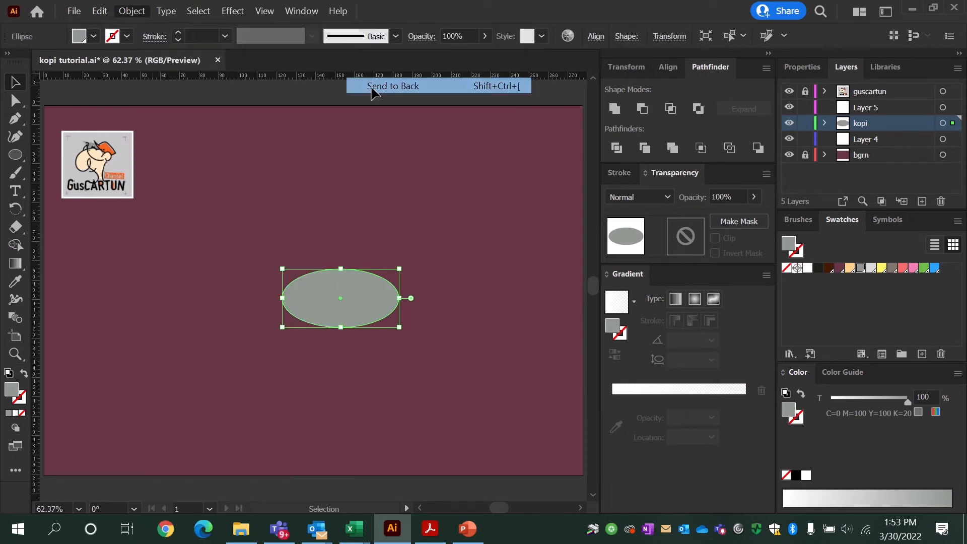
Step: Triple the medium gray ellipse's height to 90.27 mm, keeping its width
left_click(624, 67)
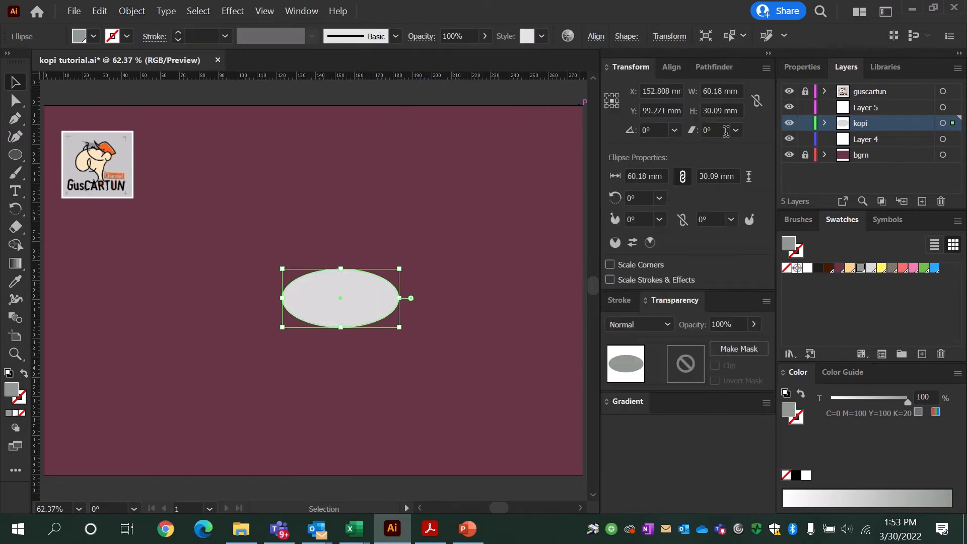
left_click(734, 112)
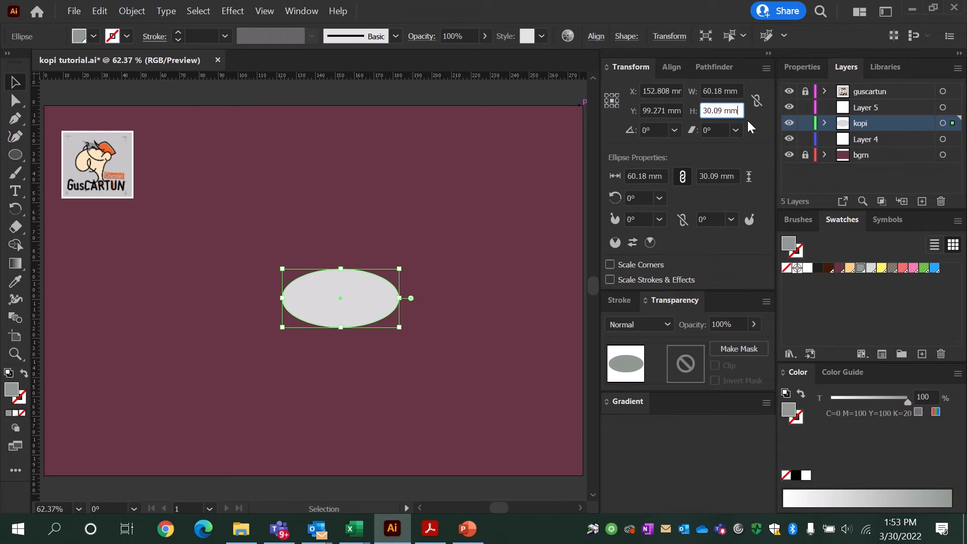
type("*3")
key("Return")
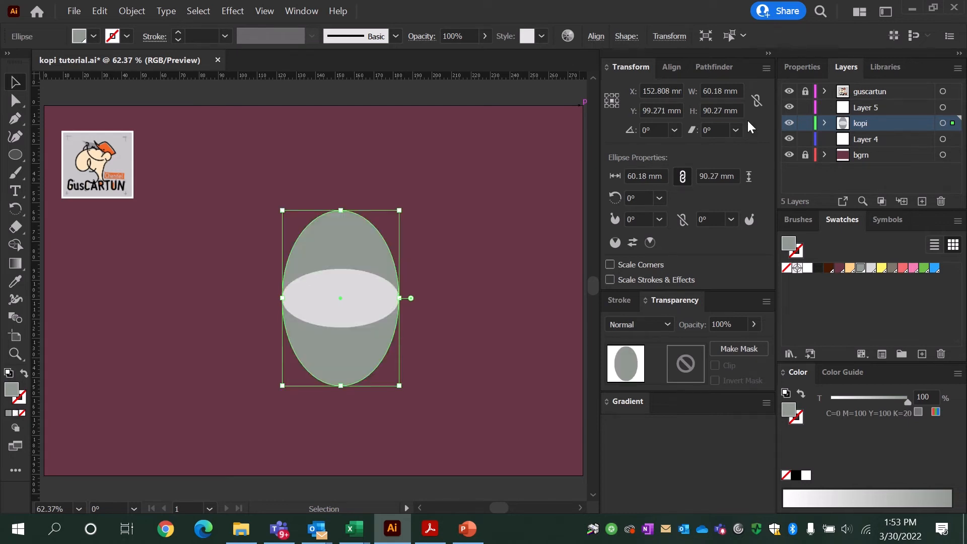
left_click(473, 257)
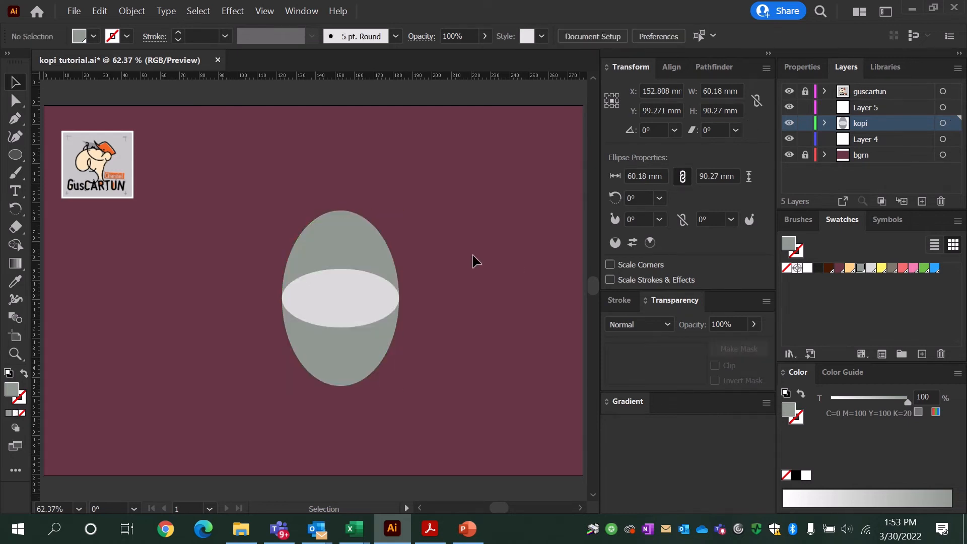
Step: Remove the gray area above the light ellipse with Shape Builder, leaving the cup body and rim
left_click_drag(267, 190, 460, 423)
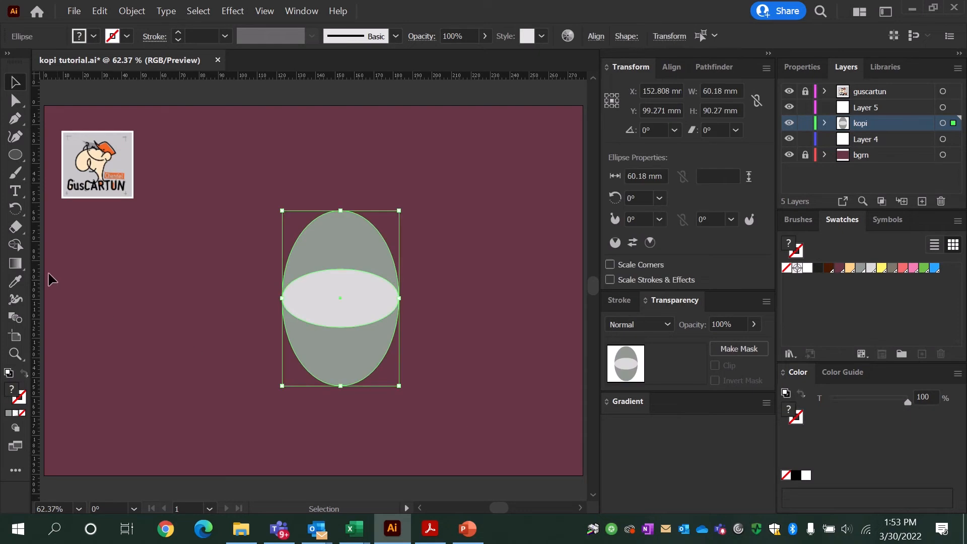
left_click(16, 245)
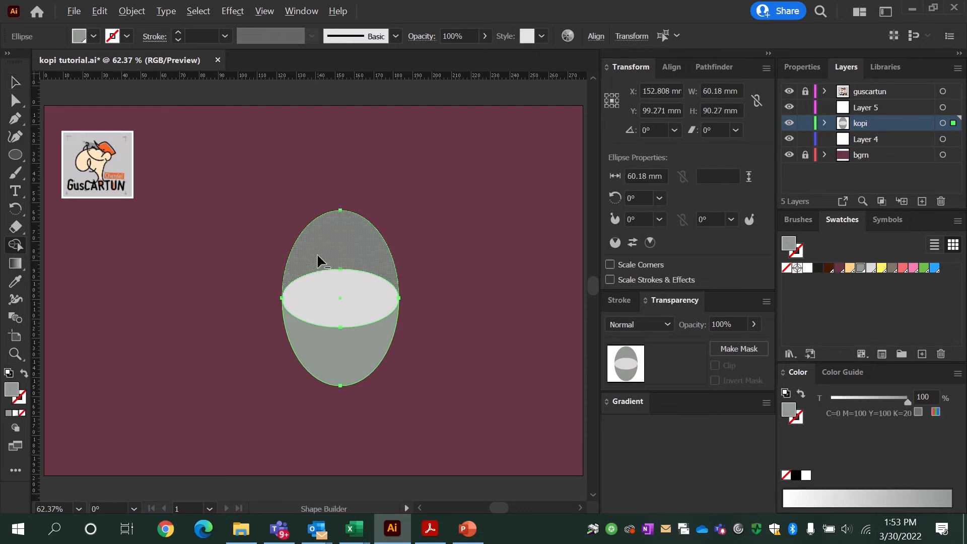
left_click(319, 261, "alt")
Step: Widen the cup's base by lengthening both direction handles of its bottom anchor point outward
key("a")
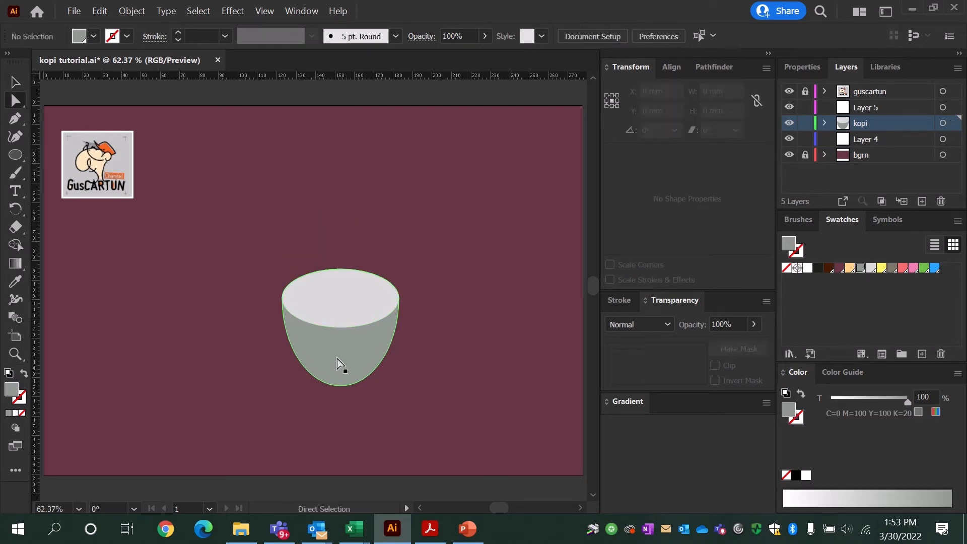
left_click(341, 383)
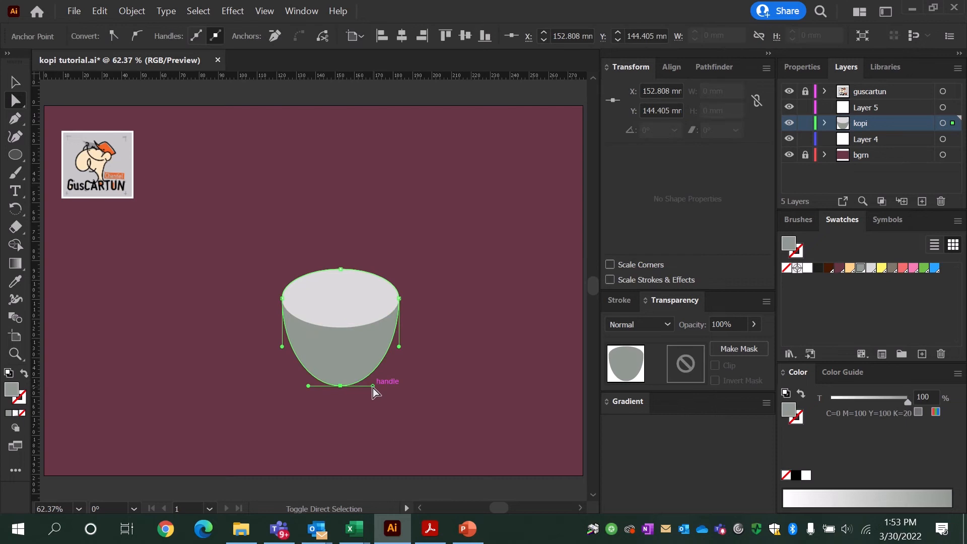
left_click_drag(373, 385, 382, 387)
left_click_drag(308, 386, 296, 385)
left_click(16, 81)
left_click(218, 101)
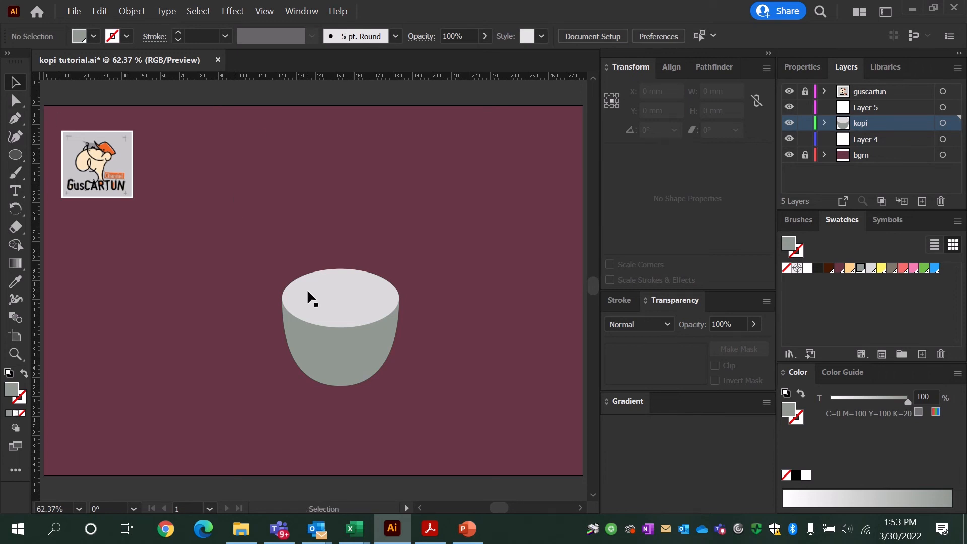
Step: Offset the light gray rim ellipse by -2.5 mm and fill the new inner ellipse with medium gray
left_click(337, 302)
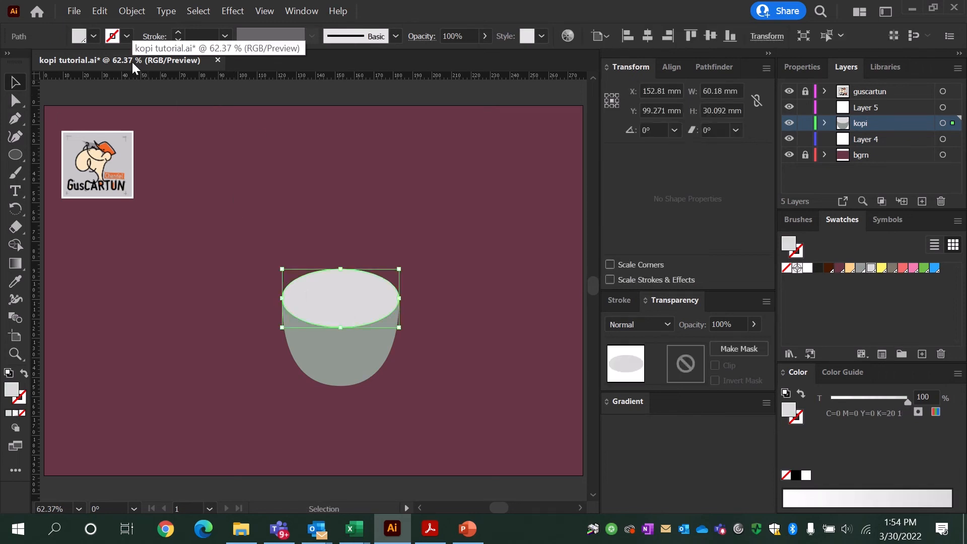
left_click(126, 11)
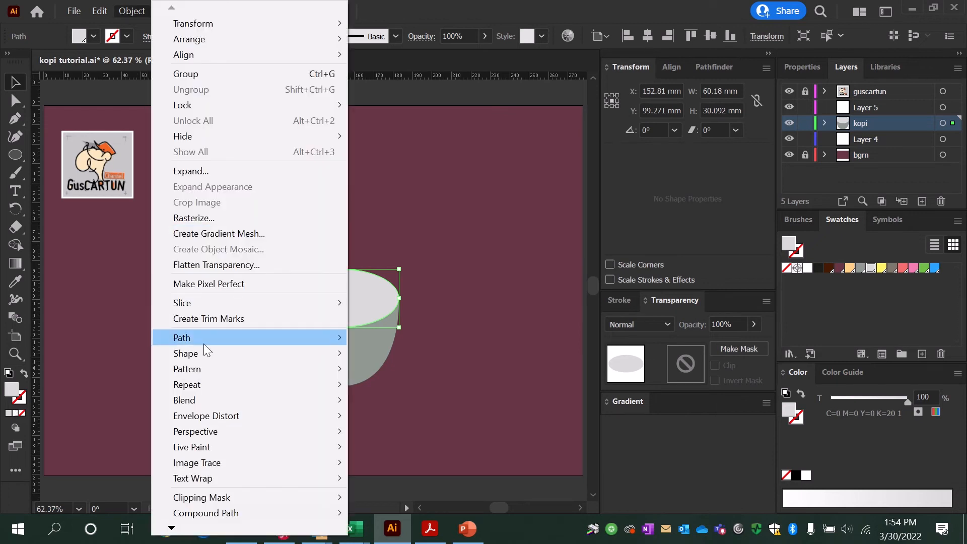
mouse_move(217, 334)
left_click(382, 387)
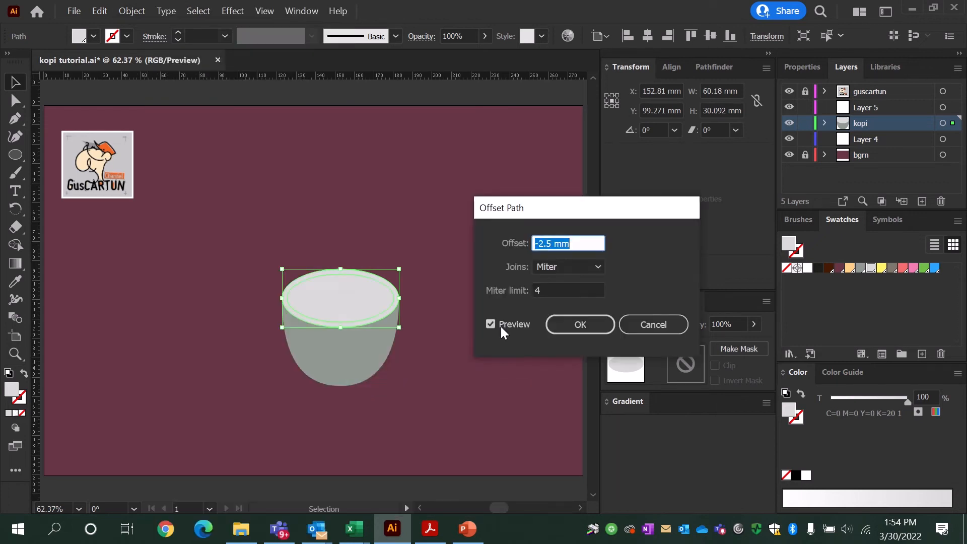
left_click(561, 324)
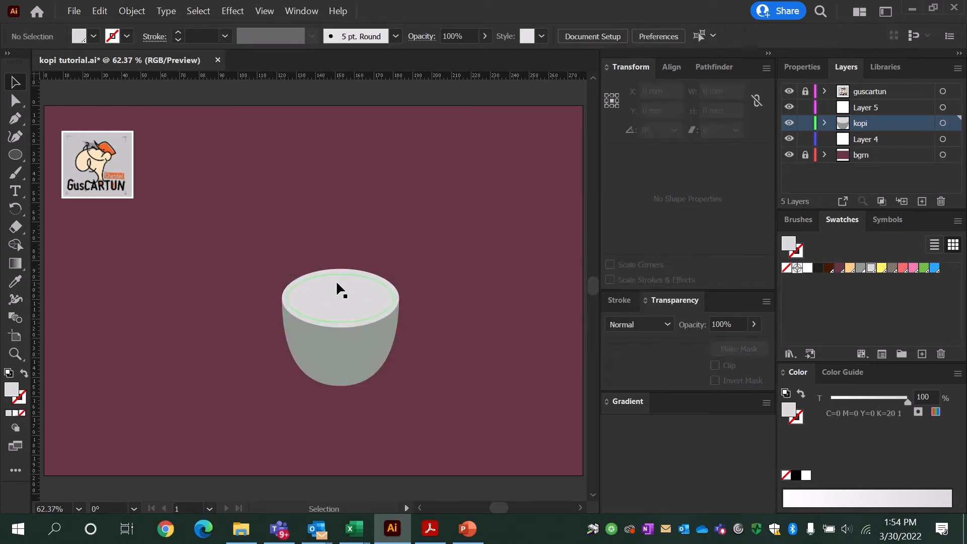
left_click(860, 267)
left_click(481, 258)
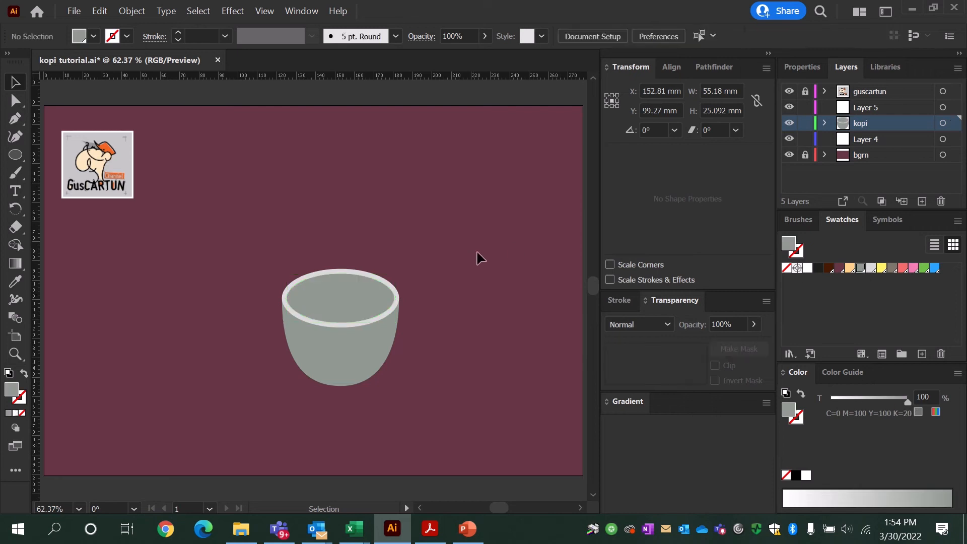
Step: Paste a copy of the inner ellipse in place and fill it with dark brown for the coffee surface
left_click(361, 286)
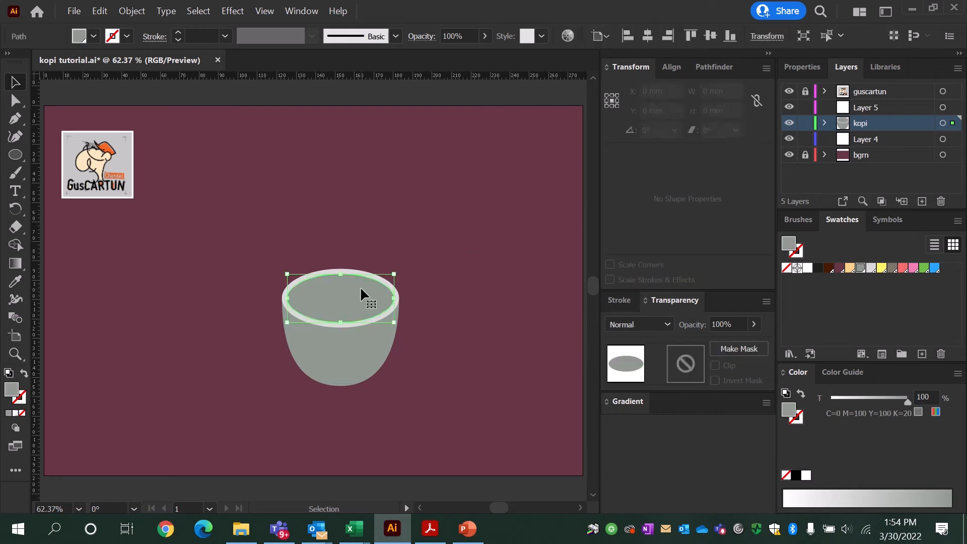
left_click(101, 13)
left_click(121, 73)
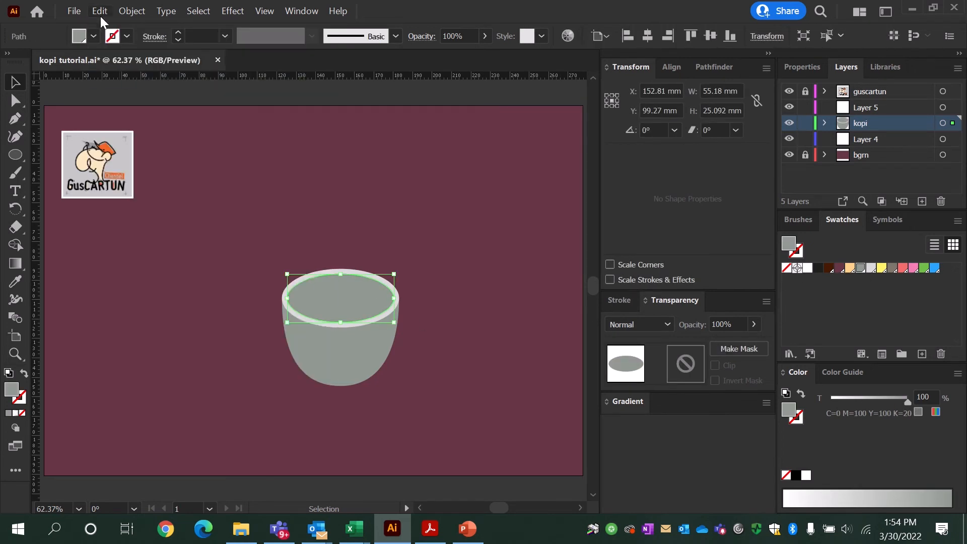
left_click(101, 15)
left_click(282, 140)
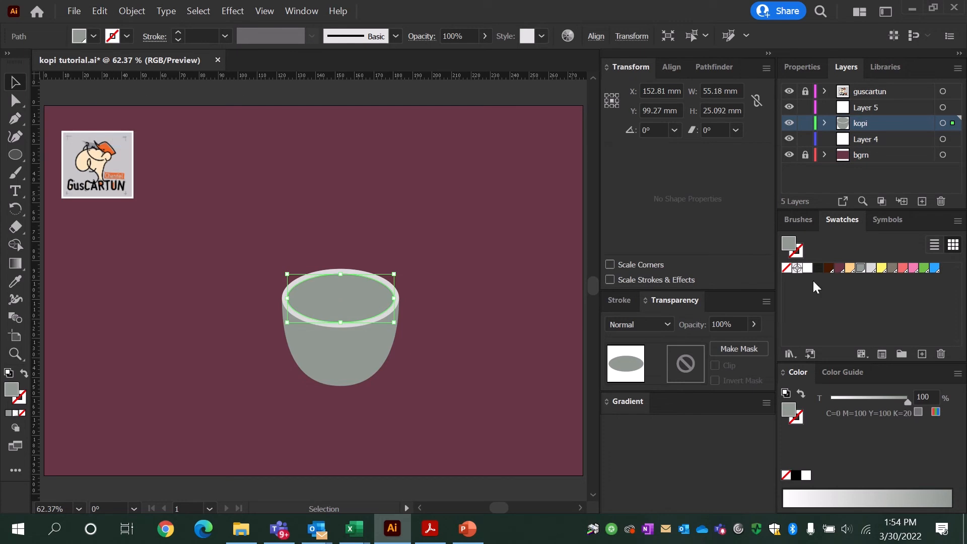
left_click(838, 271)
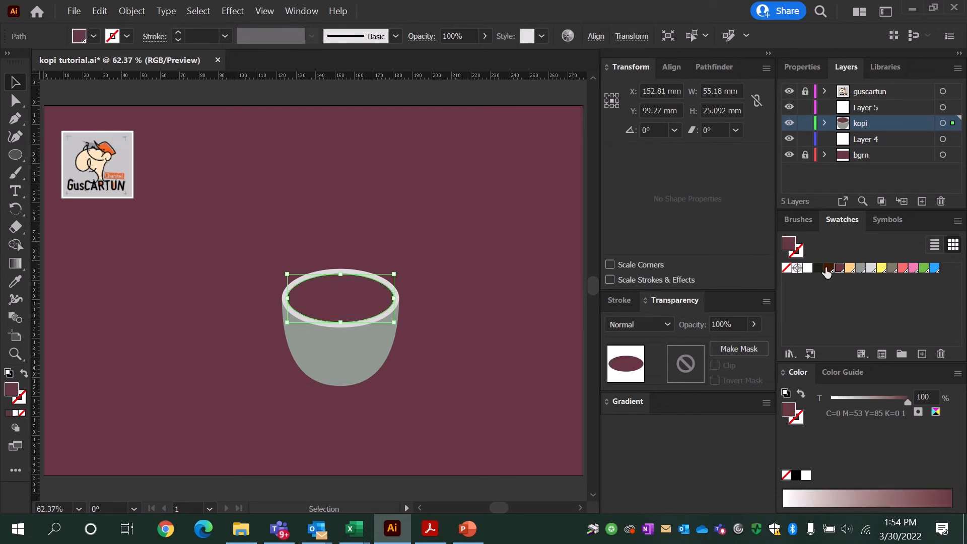
left_click(828, 268)
left_click(504, 247)
left_click(357, 306)
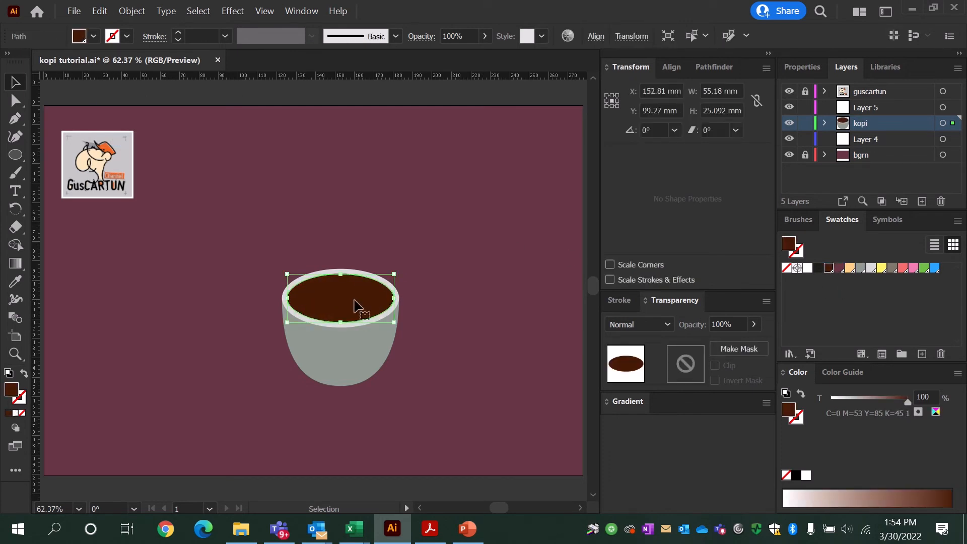
Step: Move the dark brown coffee ellipse straight down about 7.8 mm inside the cup
key("Down")
key("Down")
key("Down")
key("Down")
key("Down")
key("Down")
key("Down")
key("Down")
key("Down")
key("Down")
key("Down")
key("Down")
key("Down")
key("Down")
key("Down")
key("Down")
key("Down")
key("Down")
key("Down")
key("Down")
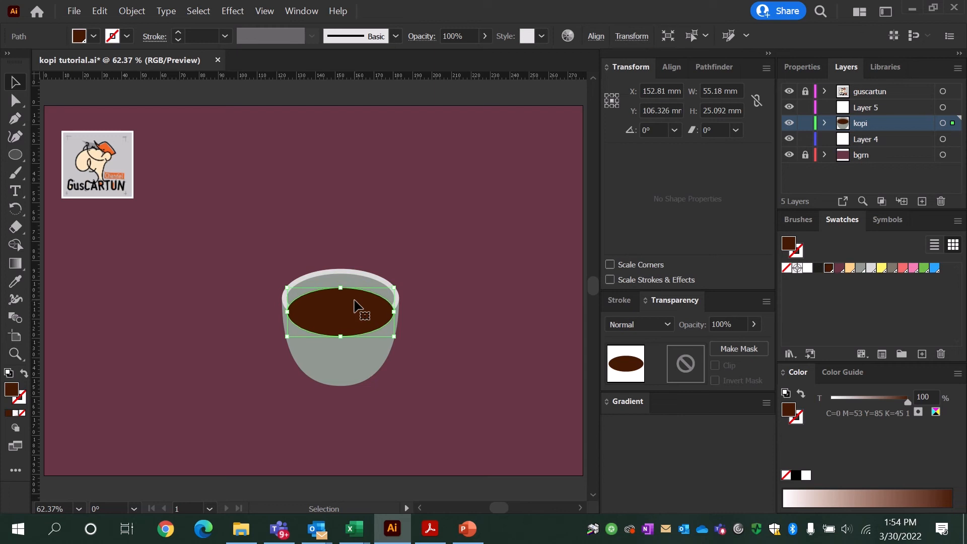
key("Down")
key("Down")
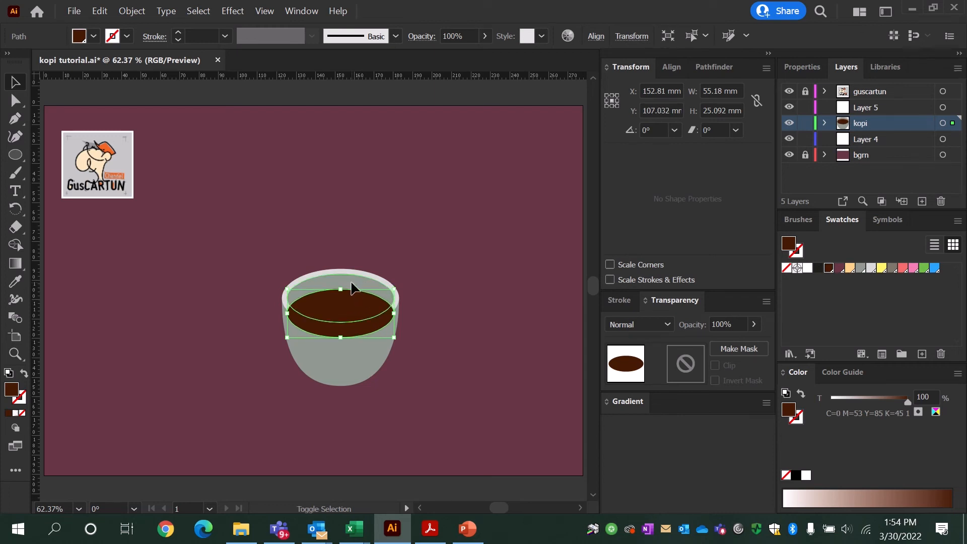
Step: Remove the part of the brown ellipse that overflows the cup's inner ellipse with Shape Builder
left_click(353, 282, "shift")
left_click(15, 245)
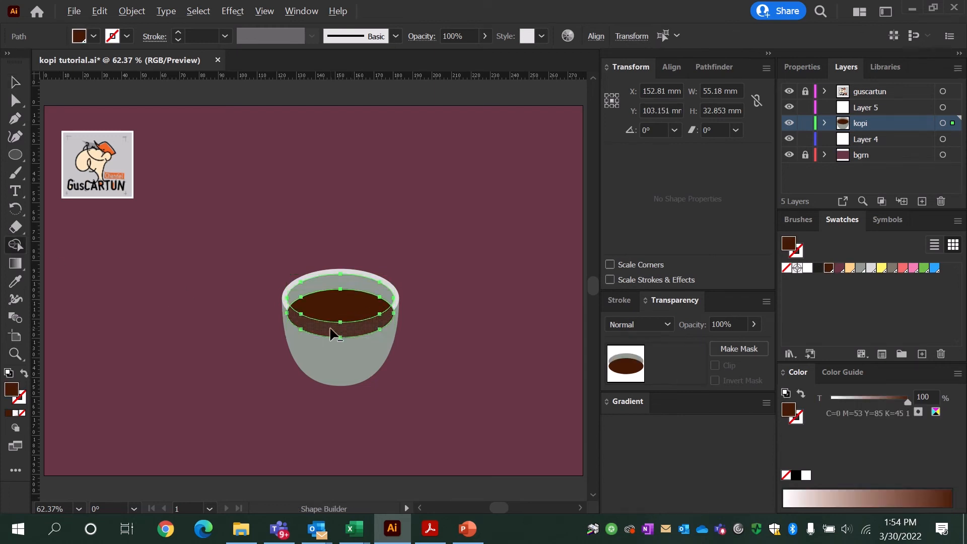
left_click(373, 325, "alt")
left_click(15, 81)
left_click(282, 174)
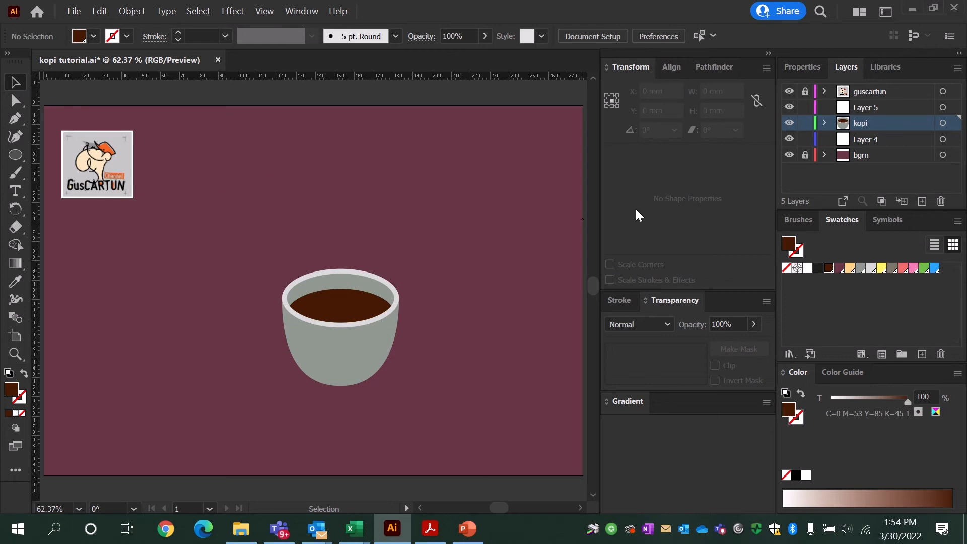
Step: Draw a gray ellipse about 29.6 by 25.7 mm on Layer 4, overlapping the cup's right side behind it, for the handle
key("l")
left_click_drag(373, 301, 437, 362)
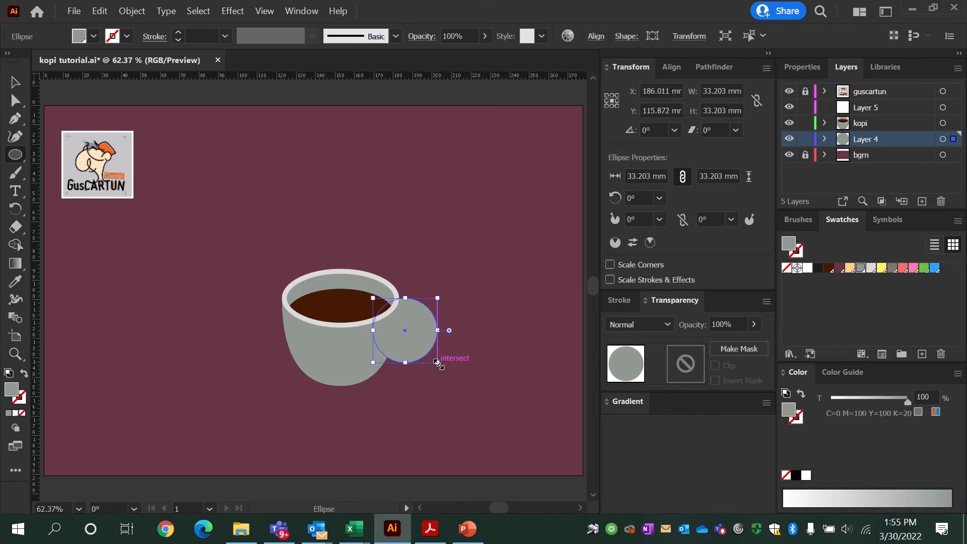
key("v")
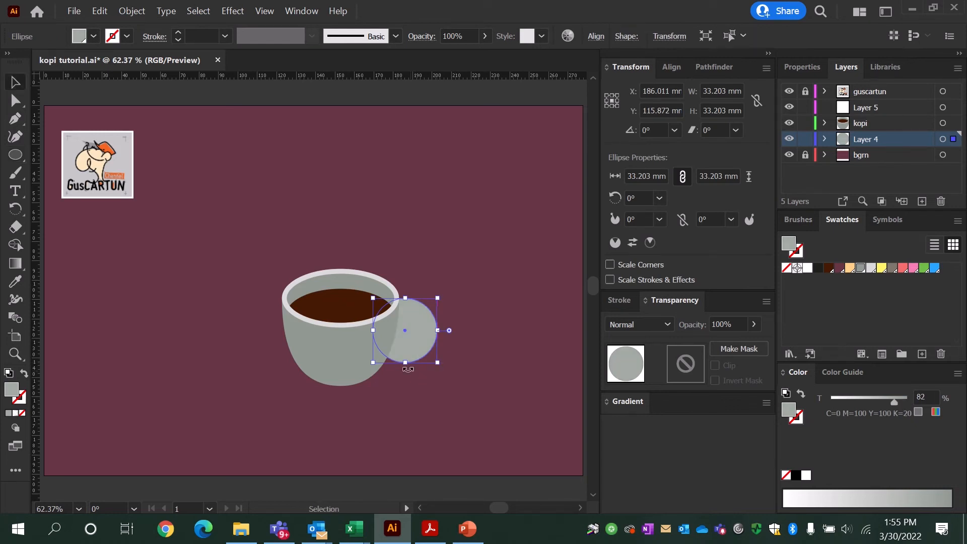
left_click_drag(408, 363, 430, 329)
left_click_drag(402, 299, 401, 308)
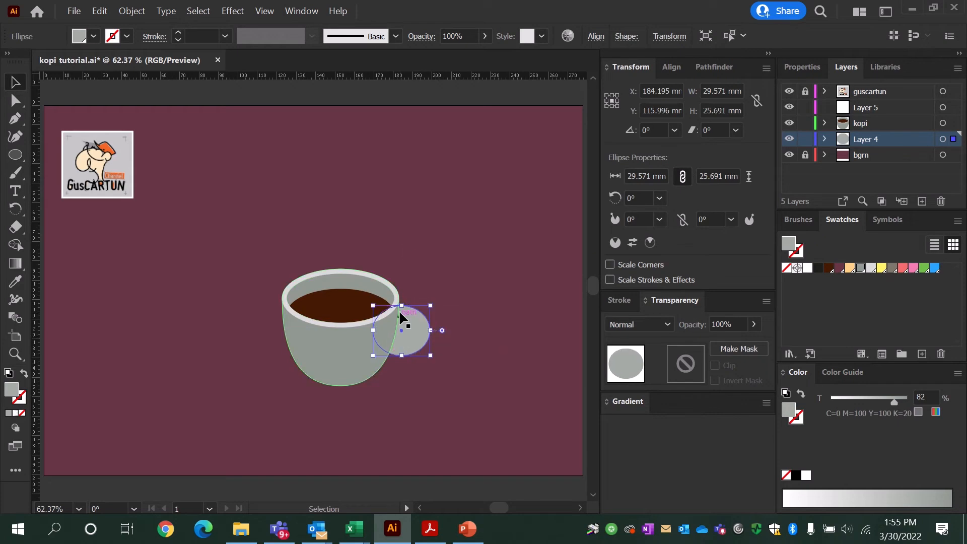
Step: Offset the handle ellipse by -2.5 mm and adjust the inner ellipse slightly
left_click(132, 10)
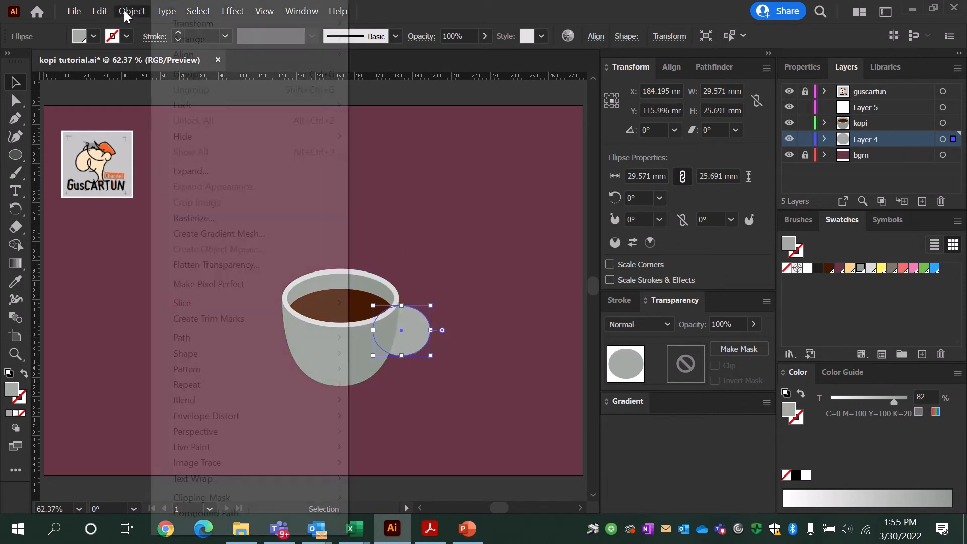
mouse_move(231, 334)
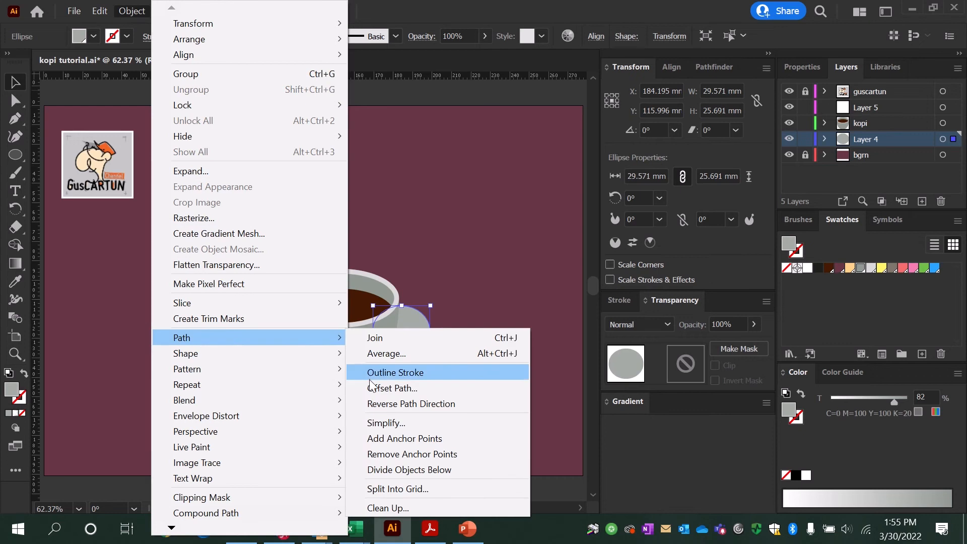
left_click(383, 388)
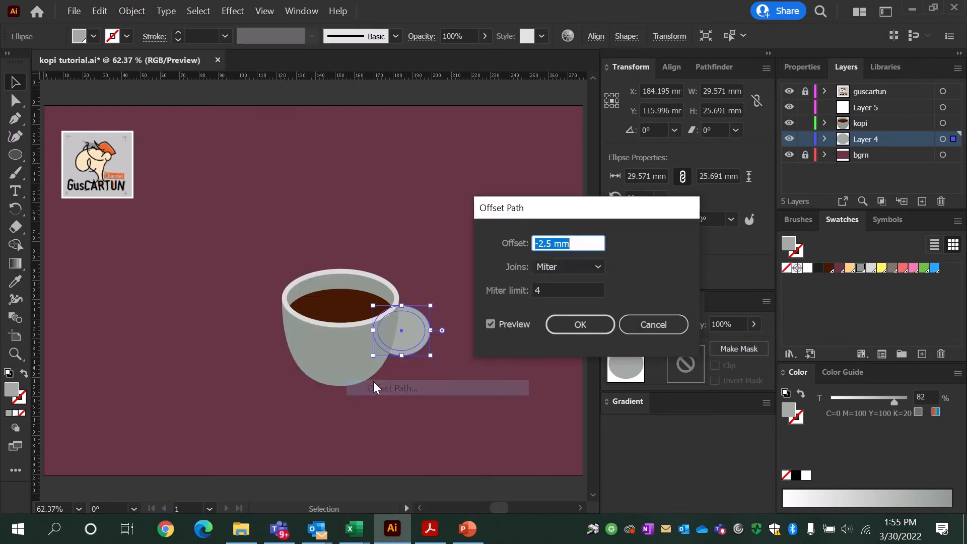
left_click(574, 322)
left_click_drag(400, 313, 401, 315)
left_click(450, 315)
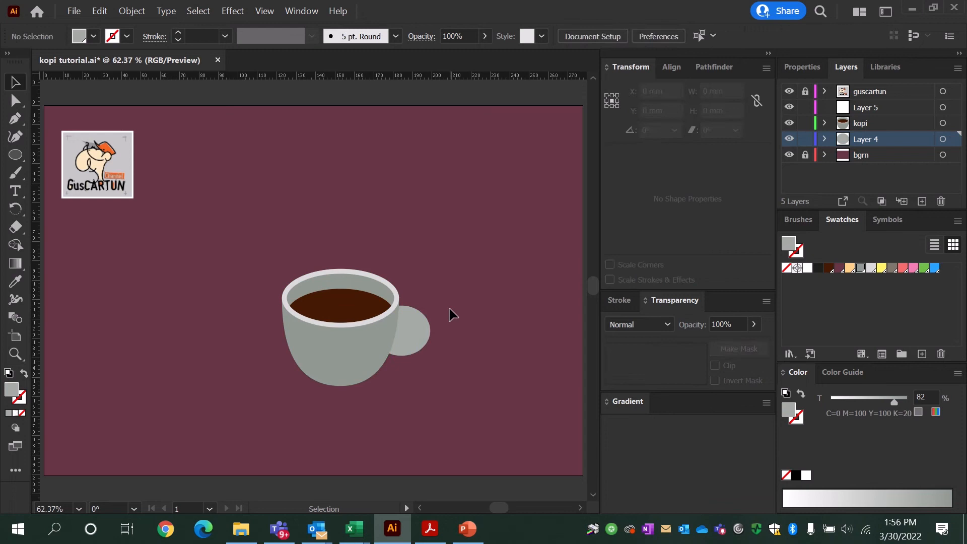
Step: Subtract the inner ellipse from the handle ellipse with Minus Front to form a ring
left_click(413, 348)
left_click(673, 73)
left_click(703, 66)
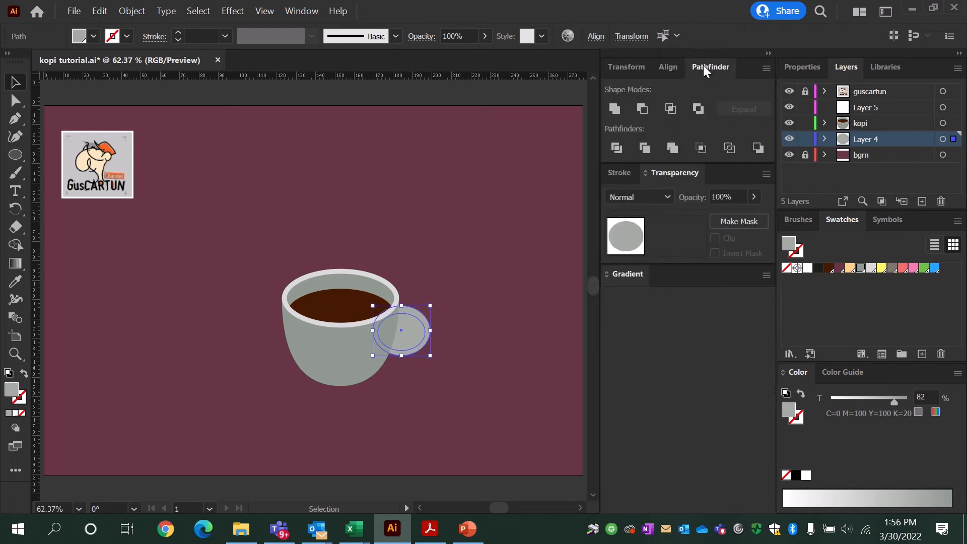
left_click(642, 109)
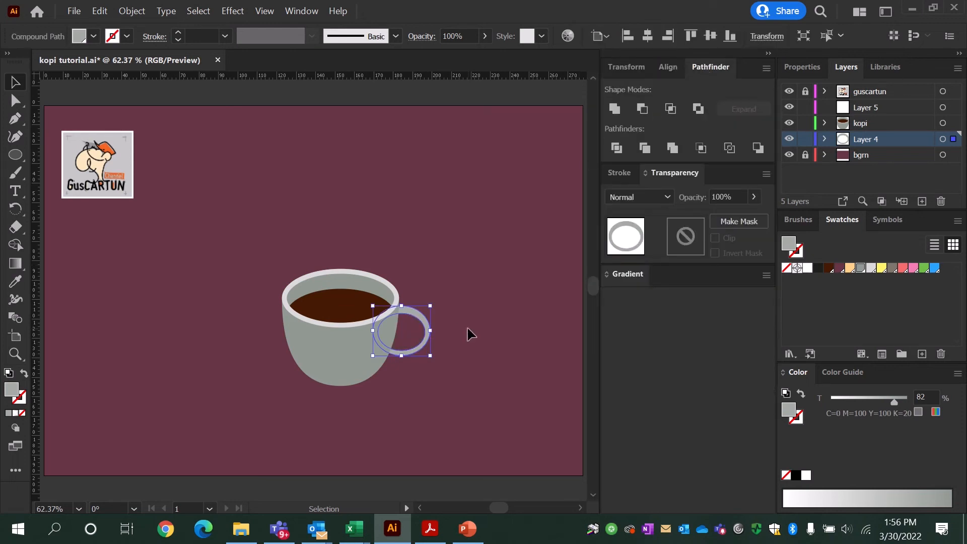
Step: Try narrowing the handle ring horizontally, and undo that change
mouse_move(434, 334)
left_mouse_down()
mouse_move(443, 334)
mouse_move(429, 333)
left_mouse_up()
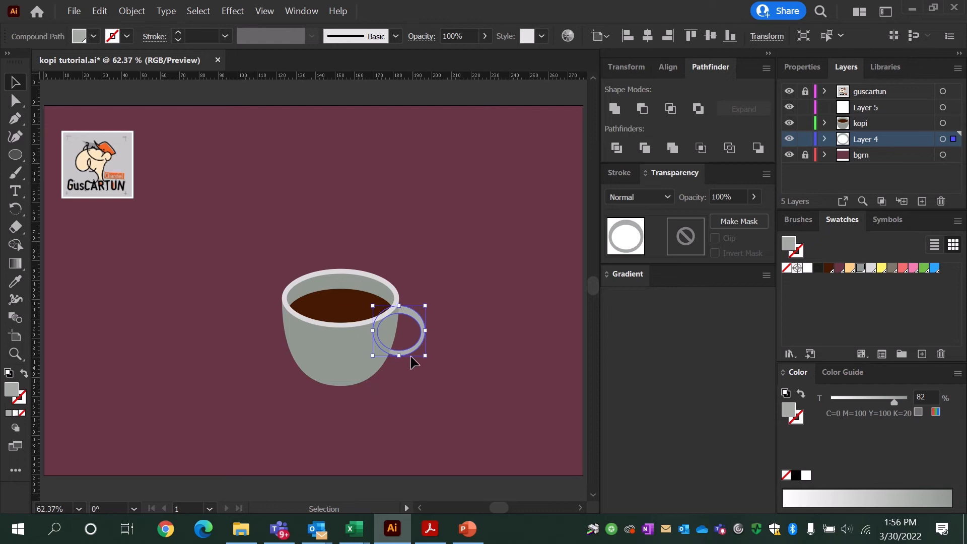
key("ctrl+z")
left_click(422, 247)
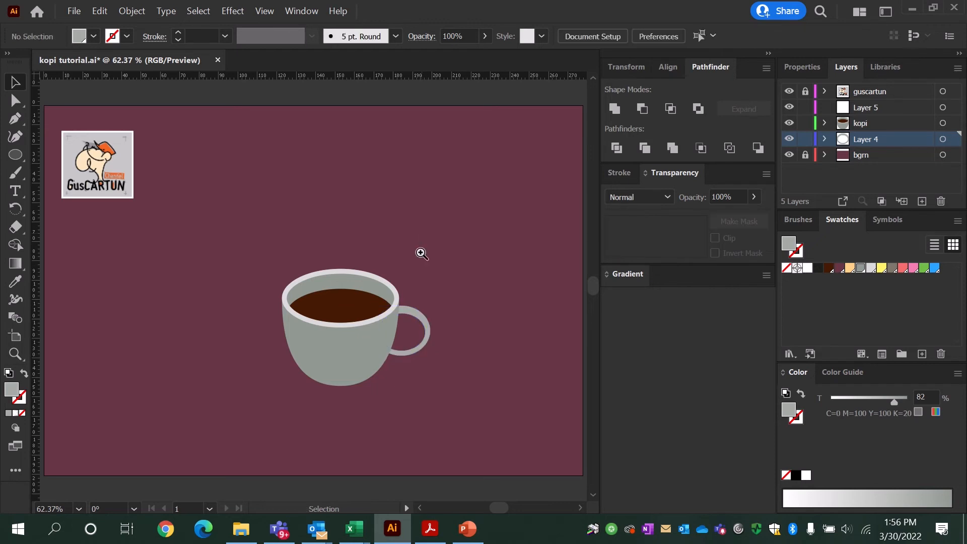
Step: Draw a small gray circle where the handle's lower end meets the cup and unite it with the handle ring
key("z")
left_click(305, 260)
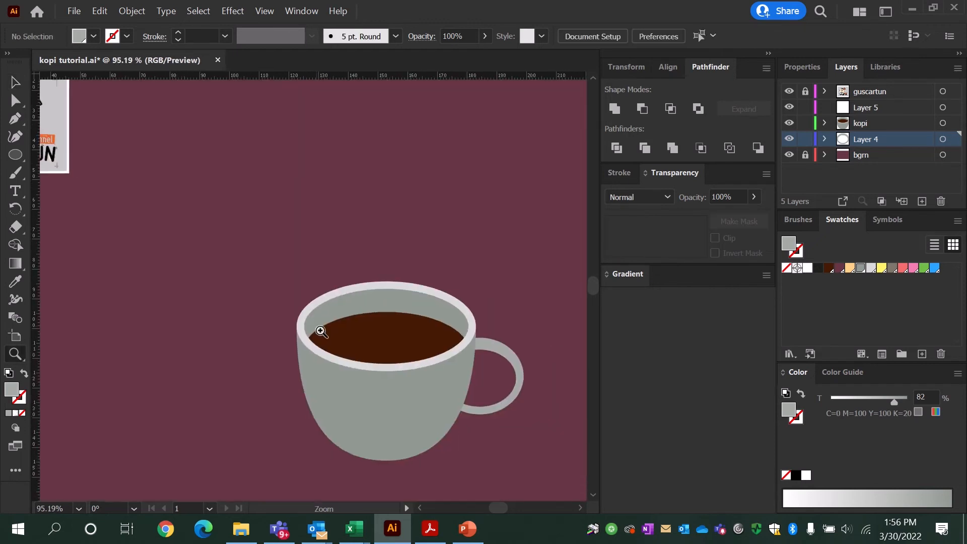
left_click(379, 359)
left_click(297, 286)
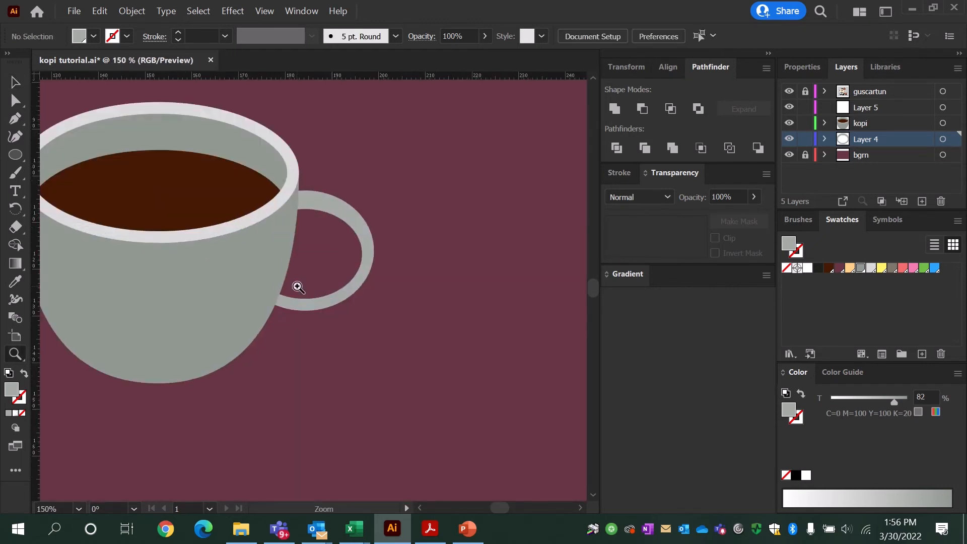
left_click_drag(296, 282, 384, 278)
left_click(16, 154)
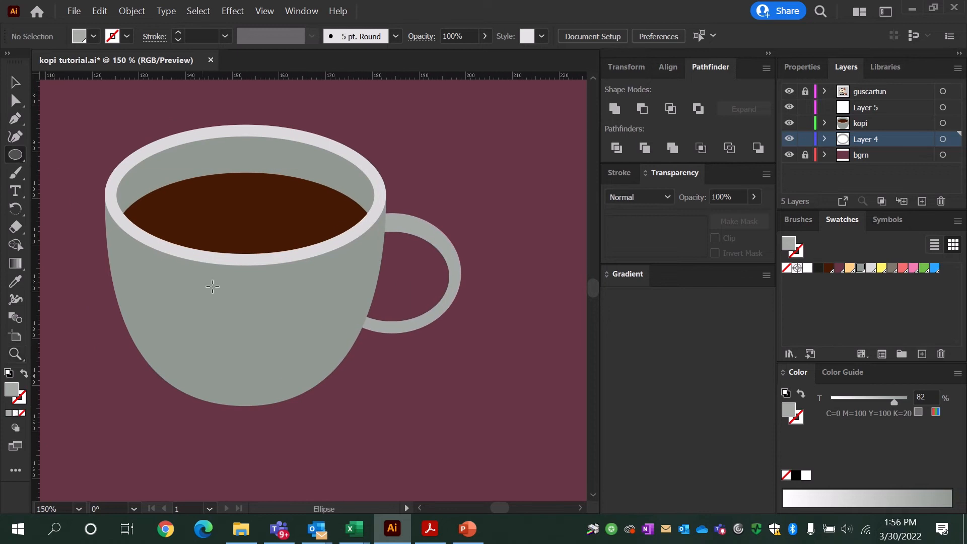
mouse_move(356, 325)
left_mouse_down()
mouse_move(376, 346)
mouse_move(371, 320)
left_mouse_up()
key("v")
left_click(425, 363)
left_click(614, 108)
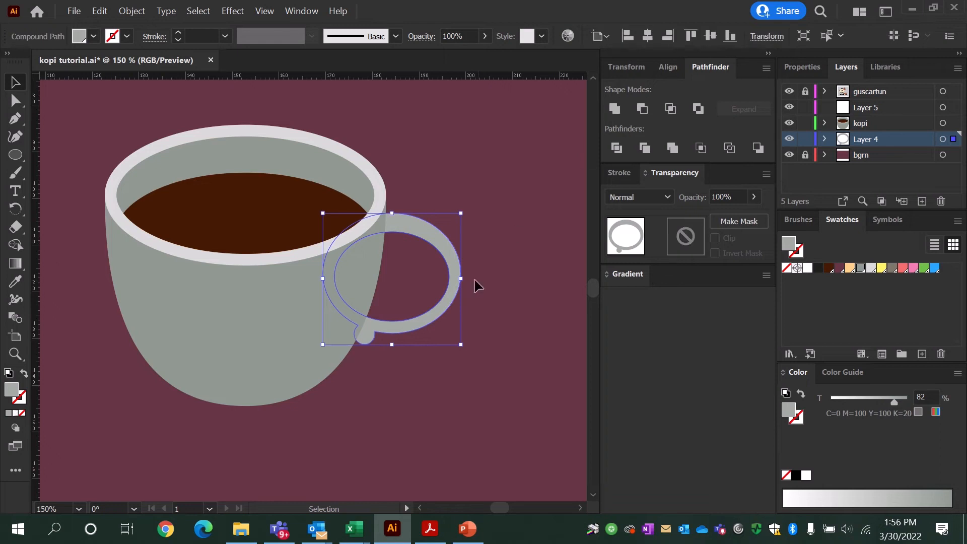
Step: Cut away the handle portion hidden behind the cup body with Pathfinder Trim
left_click(301, 332, "shift")
left_click(642, 109)
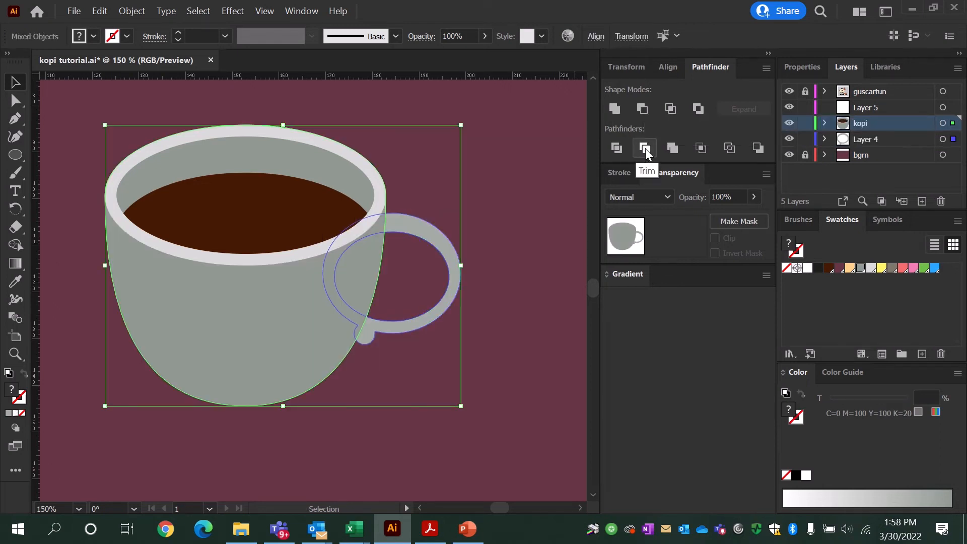
left_click(645, 147)
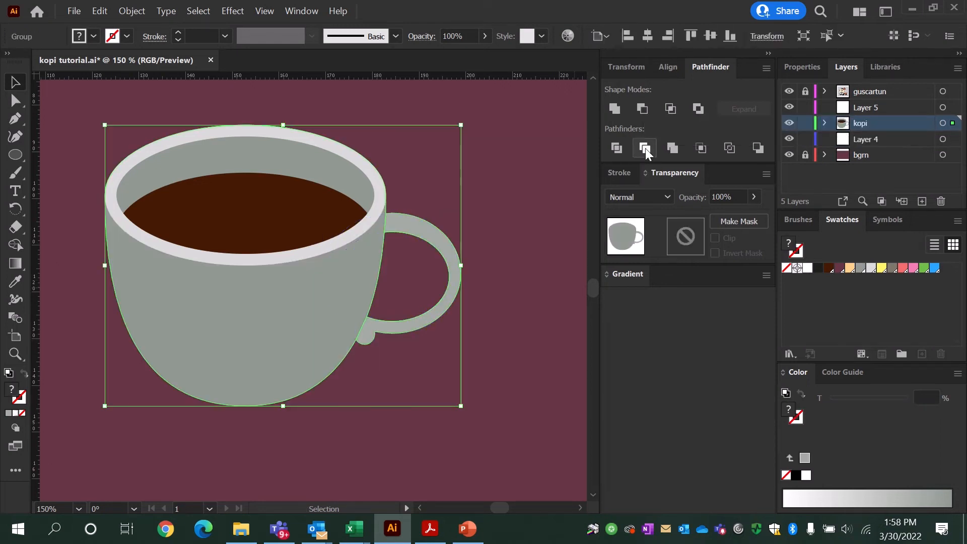
left_click(503, 242)
Step: Ungroup the trimmed cup body and handle into separate paths
left_click(280, 129)
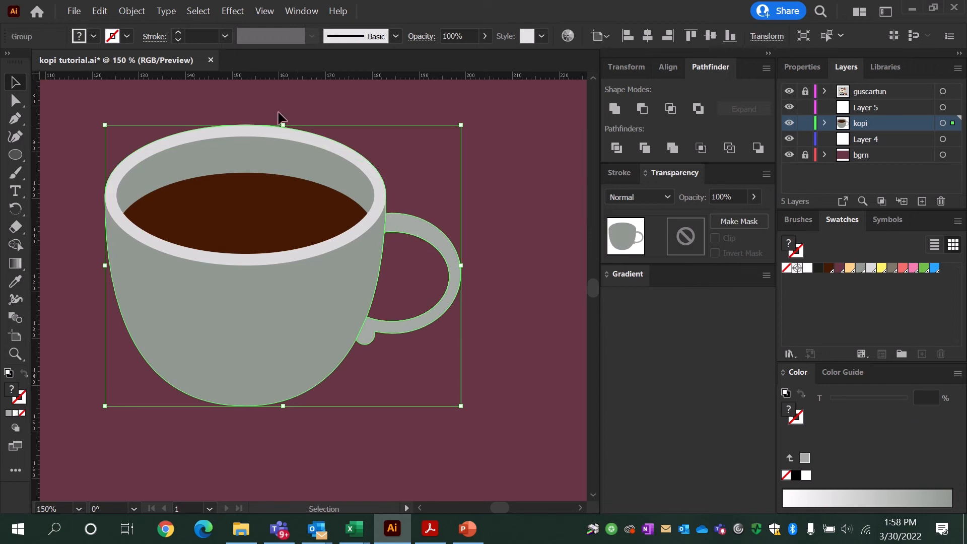
left_click(132, 10)
left_click(195, 92)
left_click(443, 190)
left_click(413, 236)
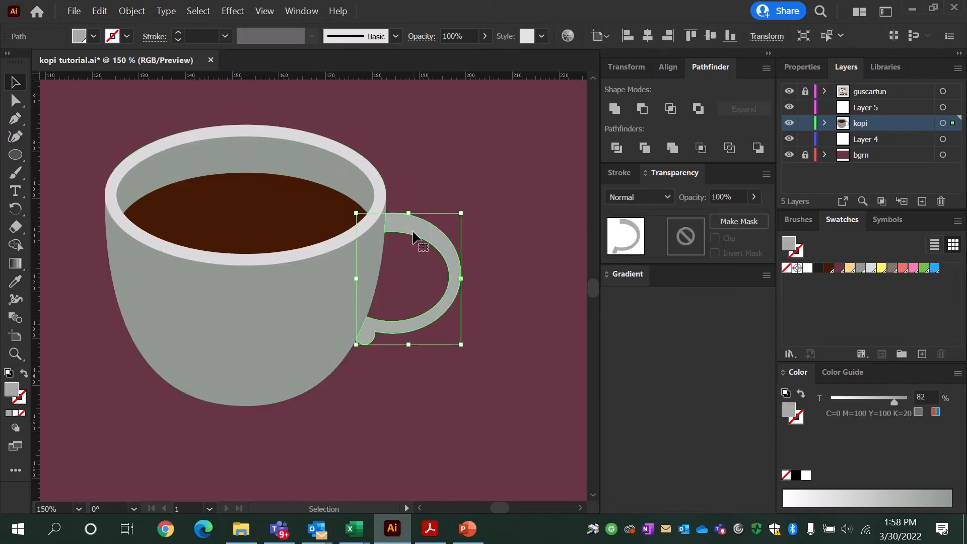
left_click(425, 188)
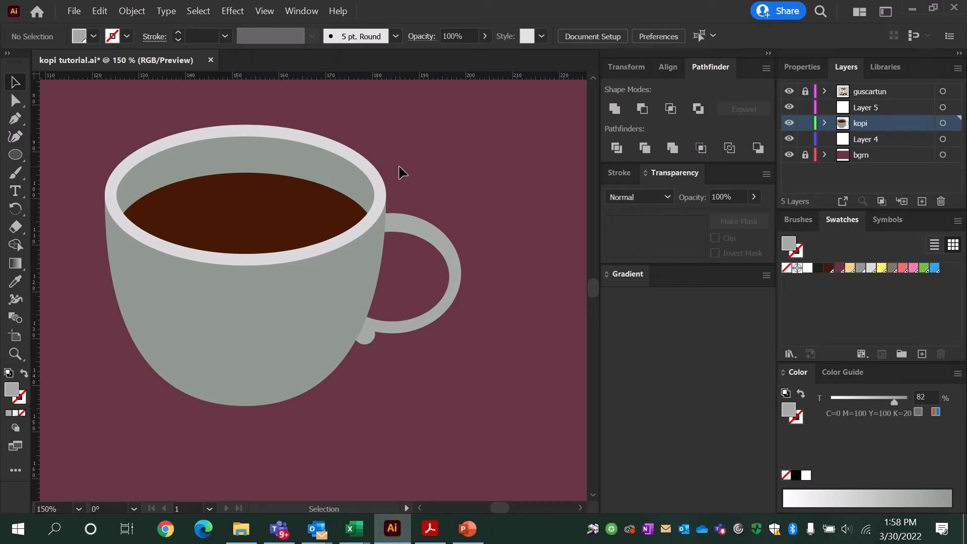
Step: Draw a wide light gray ellipse on Layer 4 as a saucer behind the cup's base, centered under the cup
key("ctrl+0")
key("l")
left_click_drag(266, 352, 421, 400)
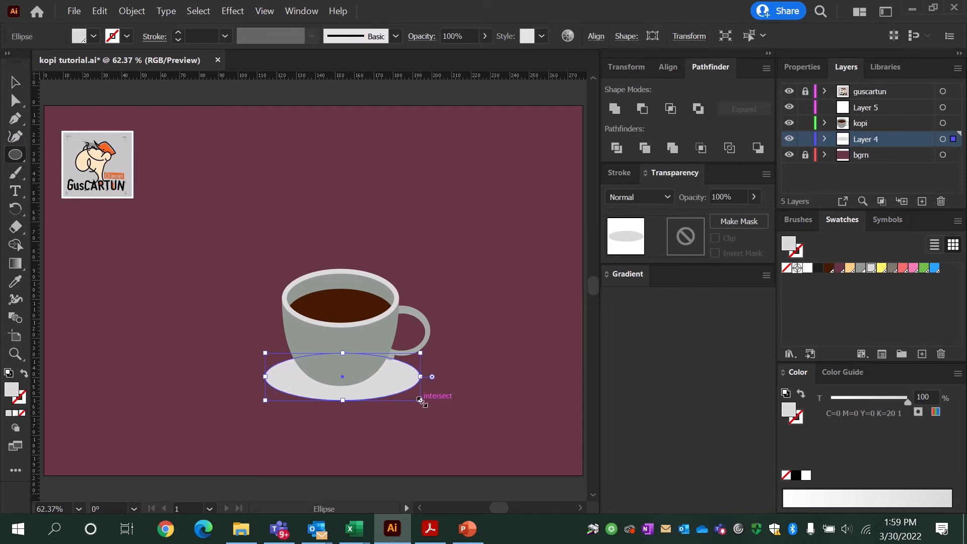
key("v")
left_click_drag(267, 376, 266, 376)
left_click_drag(387, 380, 385, 381)
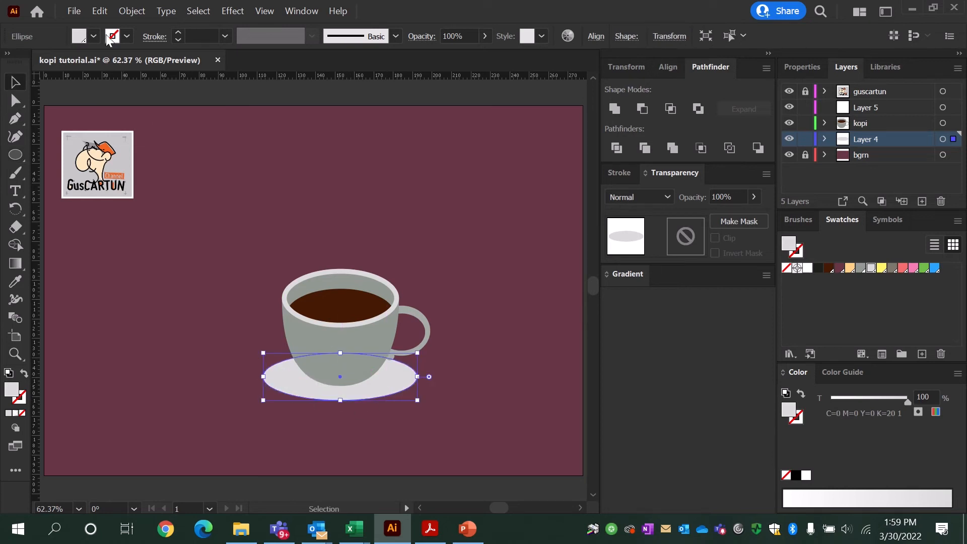
Step: Paste a copy of the saucer ellipse in place, fill it with a lightened gray tint, and shrink it within the saucer
left_click(99, 10)
left_click(119, 78)
left_click(99, 11)
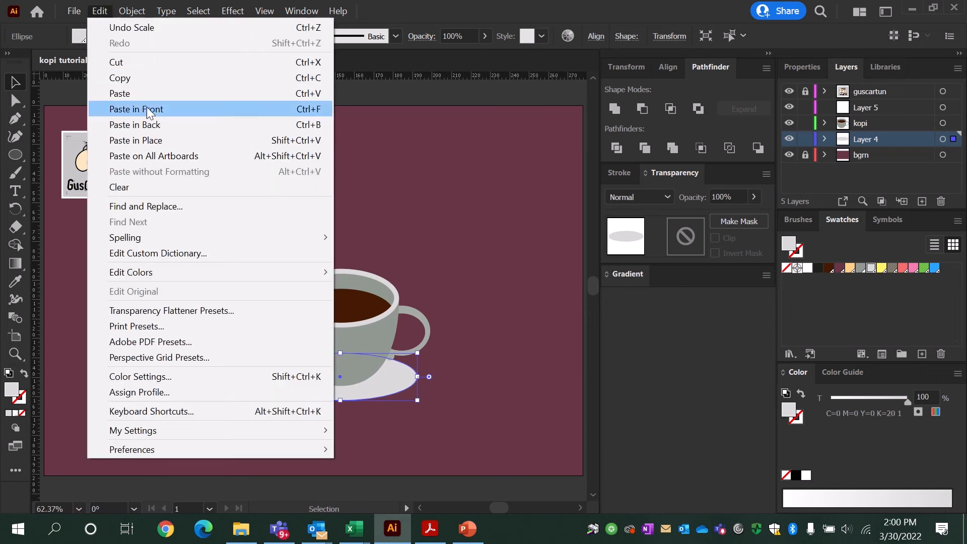
left_click(146, 140)
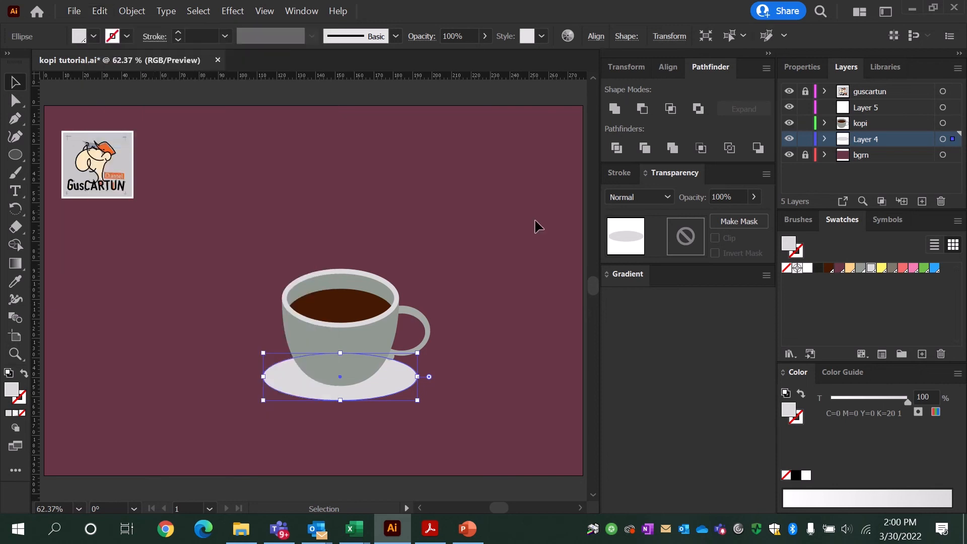
left_click(861, 270)
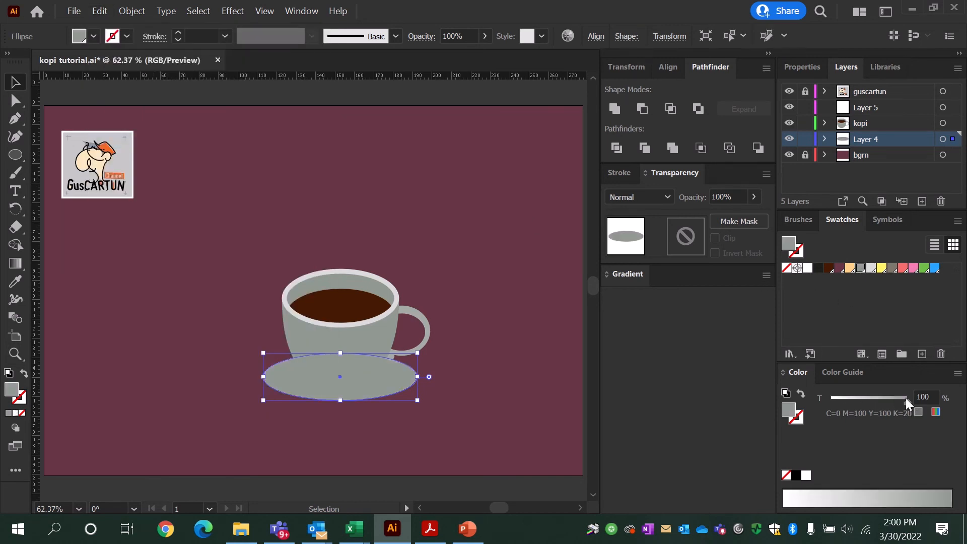
left_click_drag(906, 400, 894, 399)
left_click_drag(266, 379, 282, 379)
left_click_drag(415, 377, 423, 379)
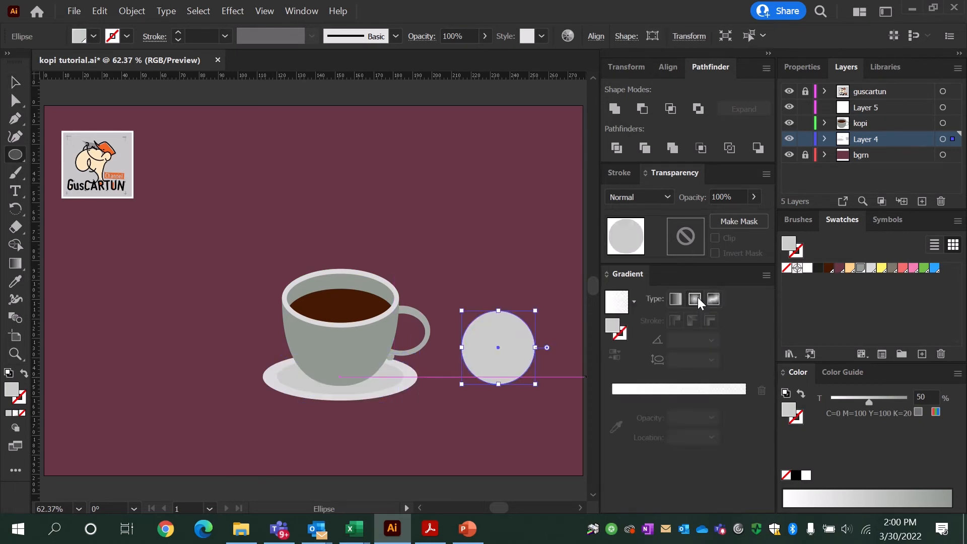
Step: Fill the circle beside the cup with a radial gradient from a black center to a white edge and set its blending mode to Multiply
left_click(697, 297)
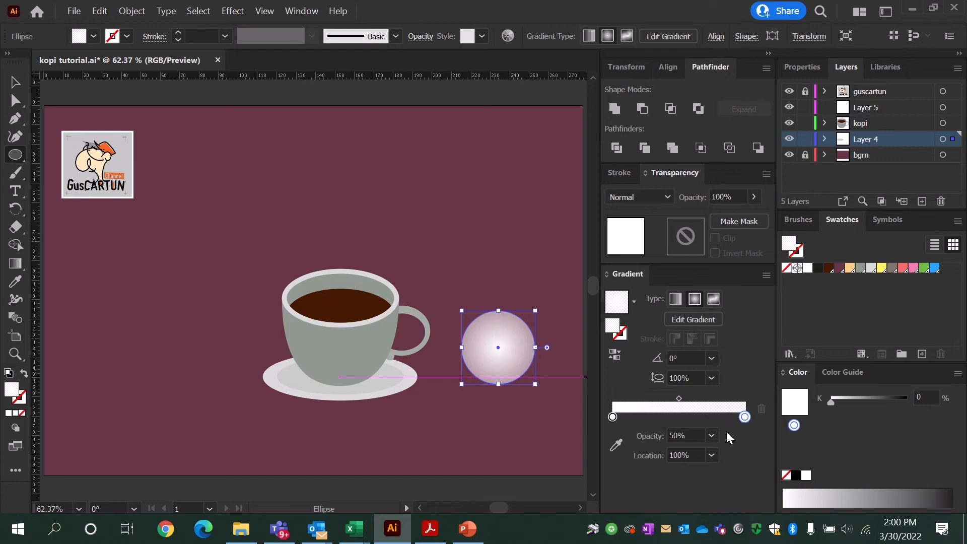
double_click(744, 417)
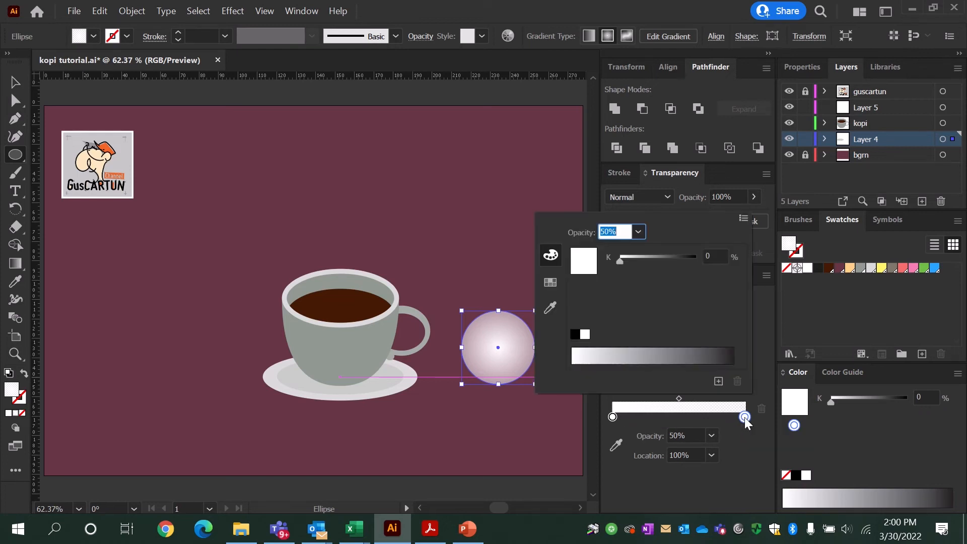
left_click(574, 334)
left_click(711, 436)
left_click(727, 418)
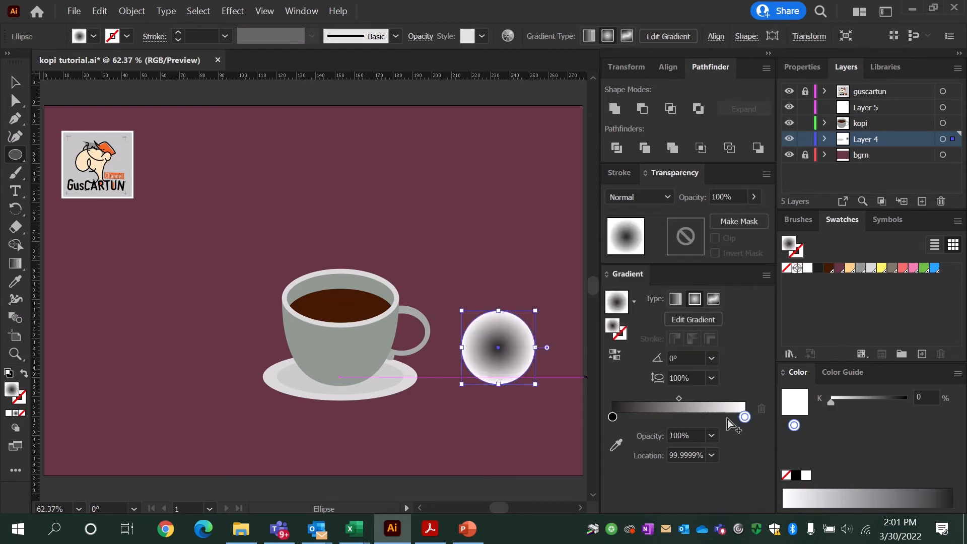
left_click(665, 196)
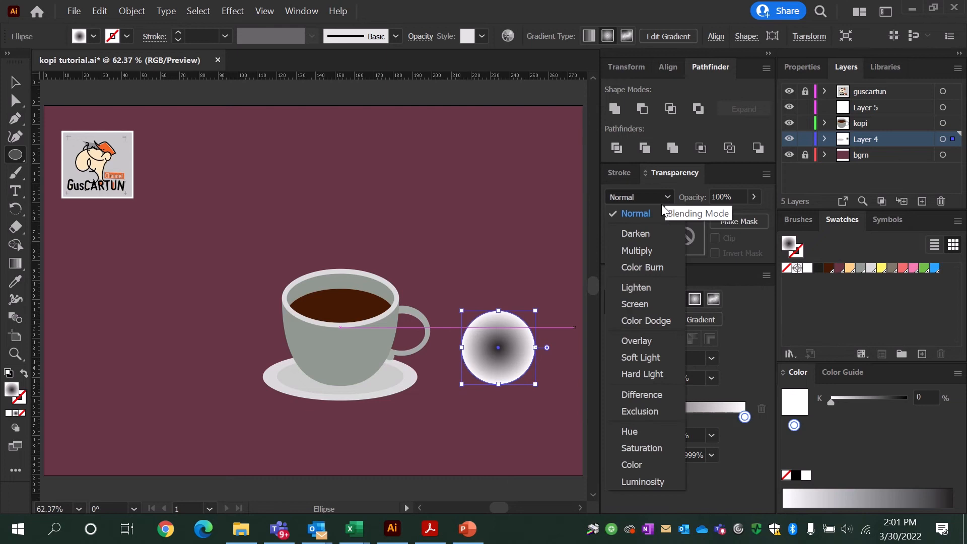
left_click(645, 252)
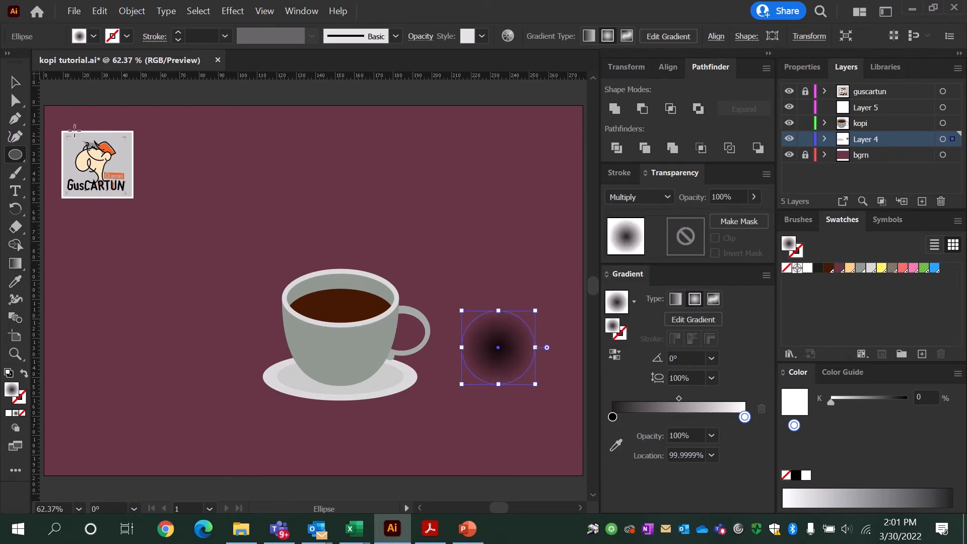
Step: Move the gradient circle under the cup's base, flatten it into a thin shadow ellipse on the saucer, and set its opacity to 82%
left_click(15, 82)
left_click_drag(517, 349, 364, 380)
left_click_drag(345, 342, 344, 350)
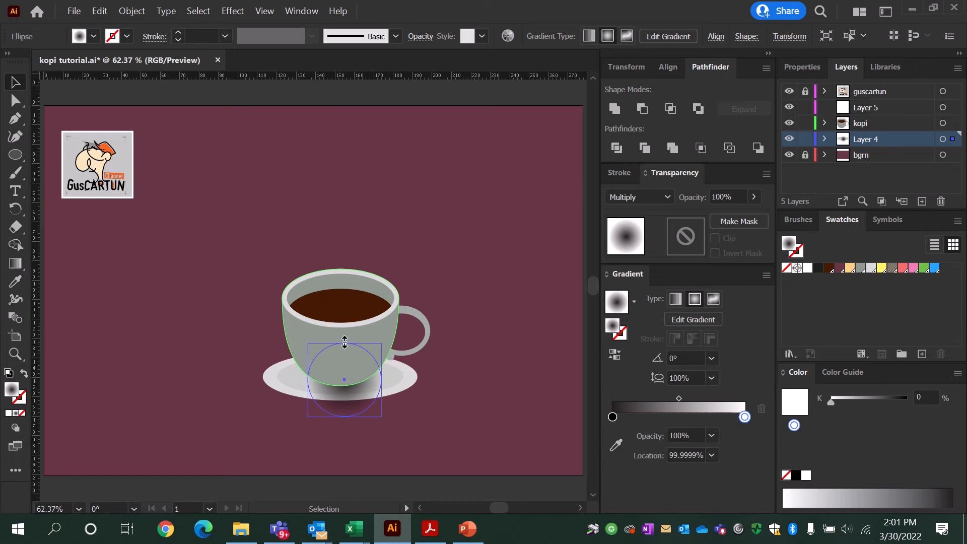
left_click_drag(351, 398, 394, 382)
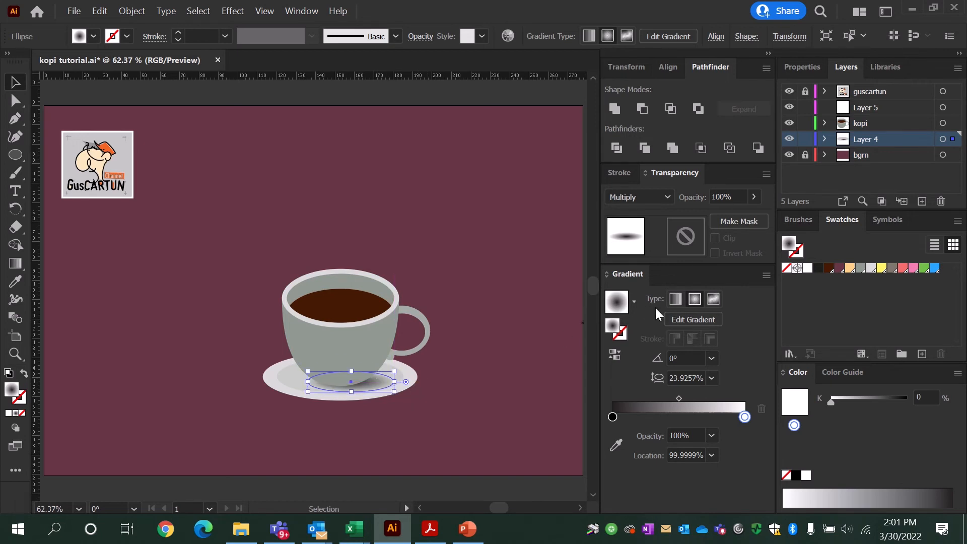
left_click(756, 197)
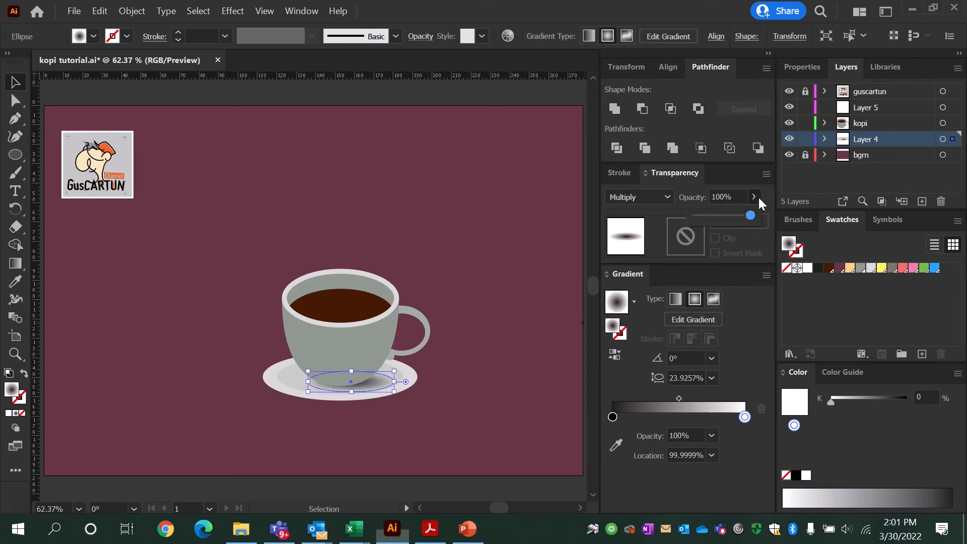
left_click(474, 243)
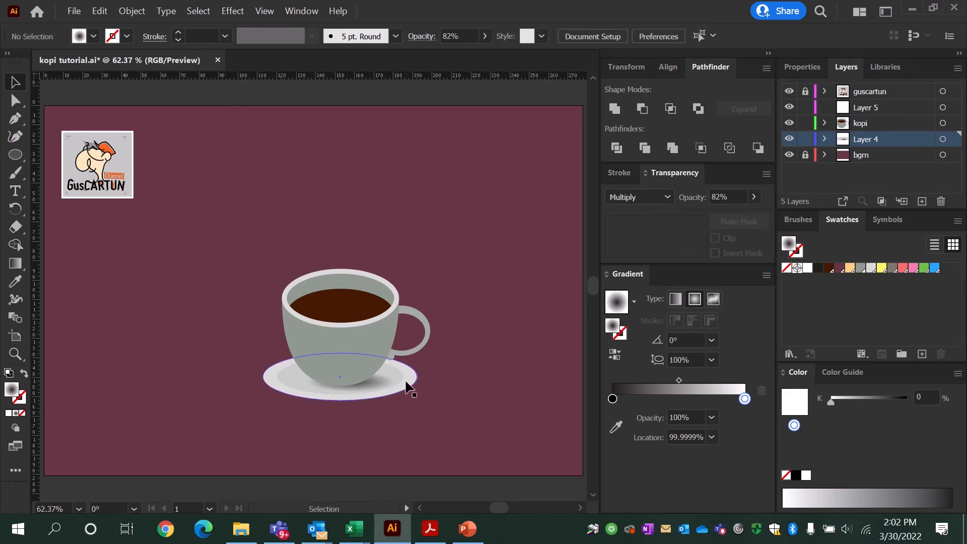
Step: Paste a copy of the cup's shadow in place, move it below the saucer's lower edge, and send it to the back
left_click(381, 385)
left_click(100, 11)
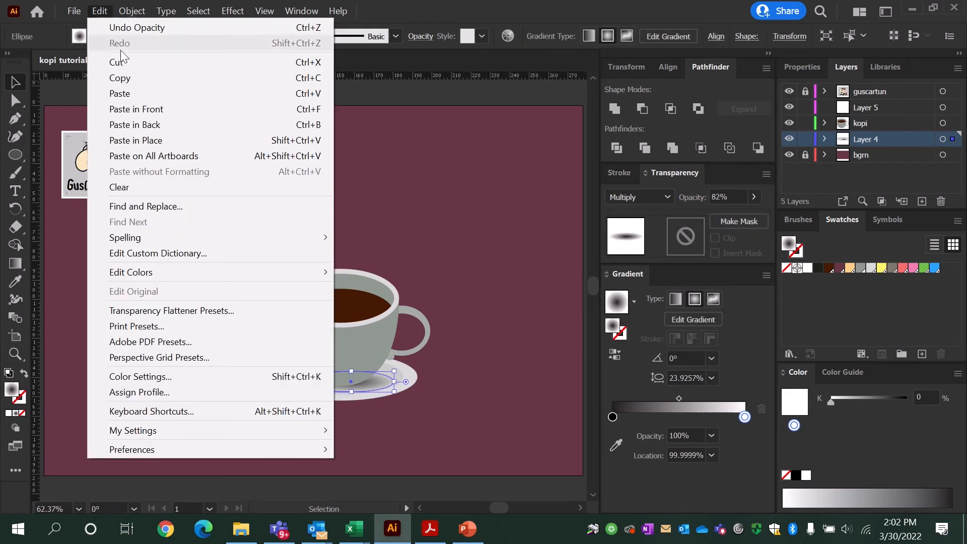
left_click(100, 11)
left_click(100, 11)
left_click(146, 140)
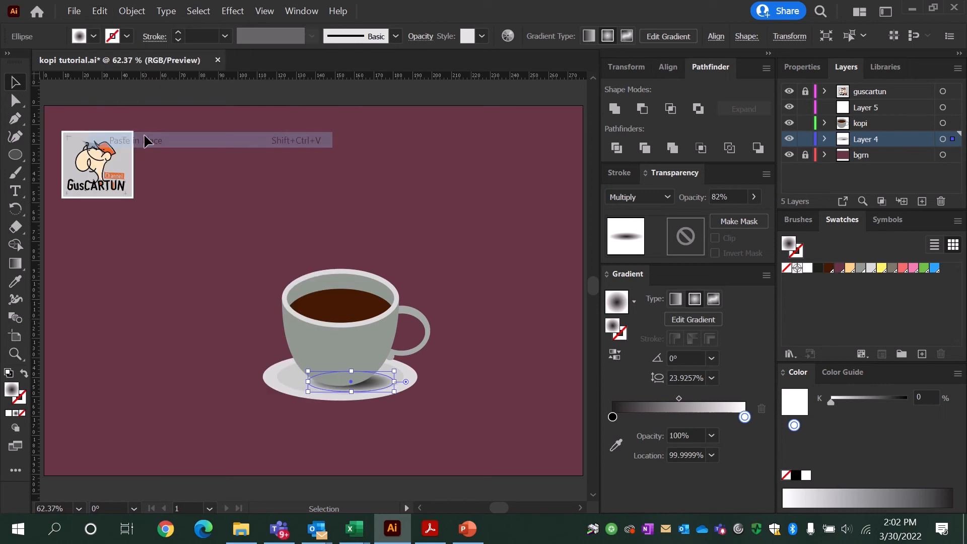
left_click_drag(375, 383, 386, 402)
left_click(132, 10)
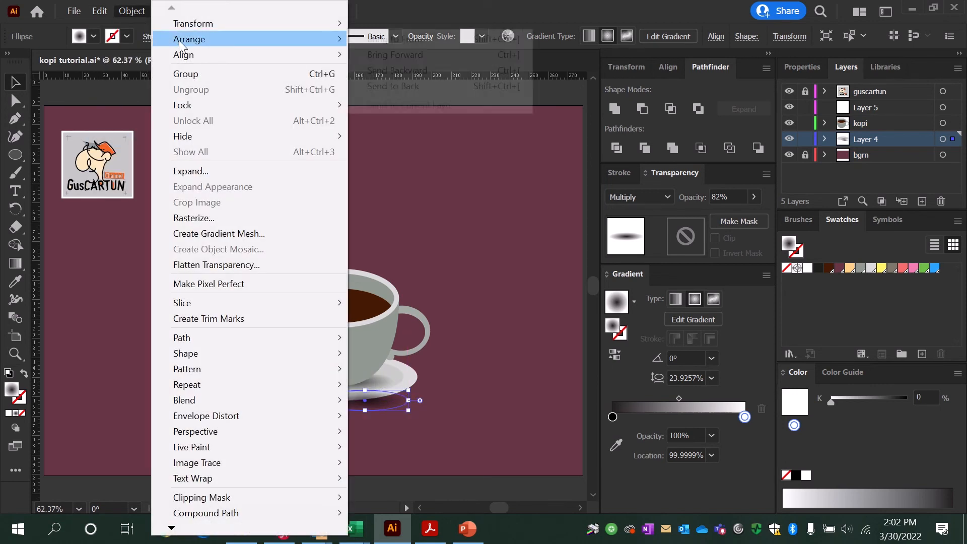
mouse_move(252, 37)
left_click(399, 86)
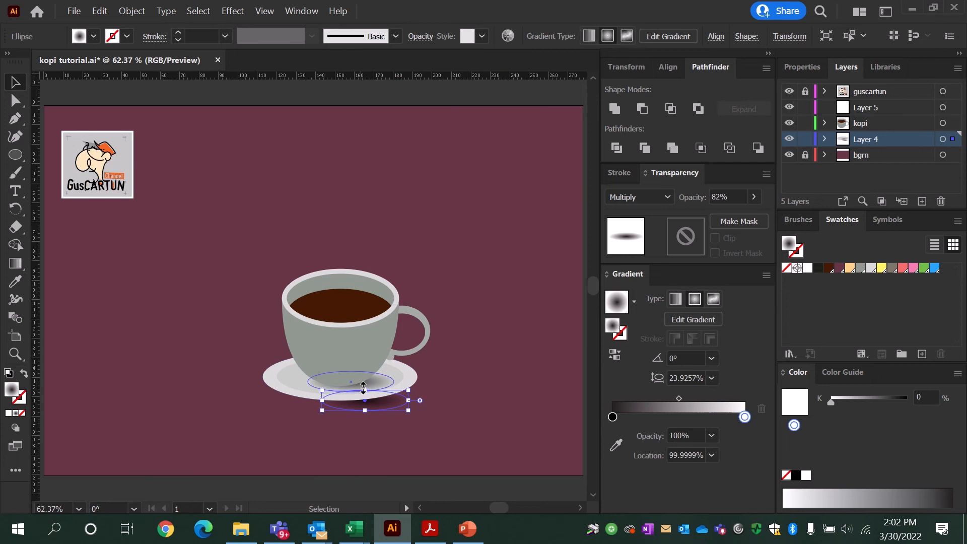
Step: Enlarge the copied shadow ellipse to nearly the saucer's full width, showing along its lower right edge, and set its opacity to 100%
left_click_drag(364, 389, 365, 371)
mouse_move(414, 394)
left_mouse_down()
mouse_move(443, 395)
mouse_move(431, 392)
left_mouse_up()
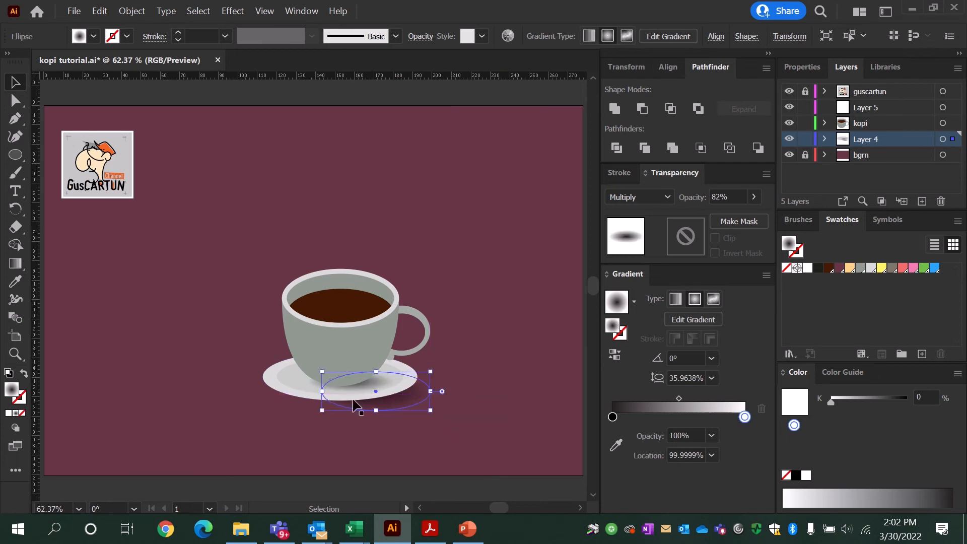
left_click_drag(322, 389, 274, 385)
left_click_drag(352, 410, 352, 409)
left_click_drag(351, 371, 352, 367)
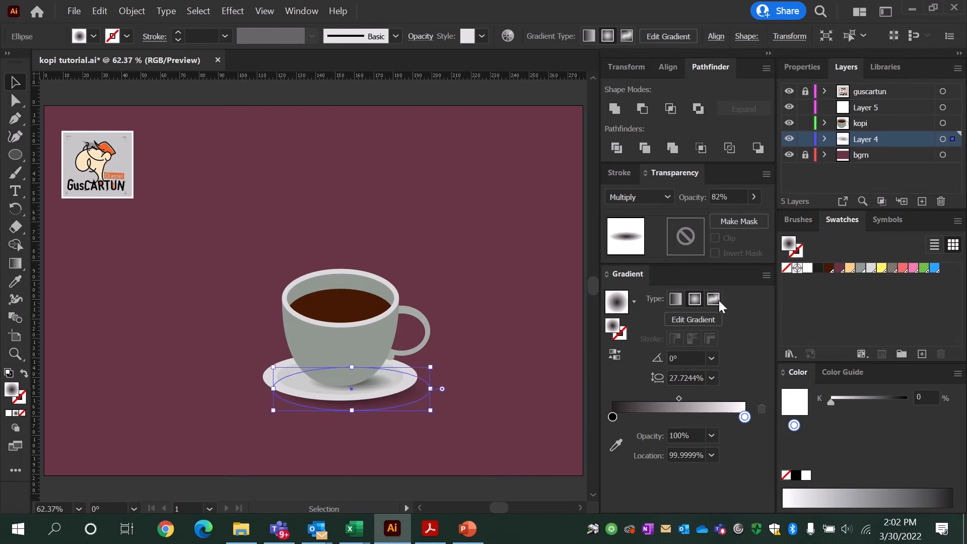
left_click(753, 196)
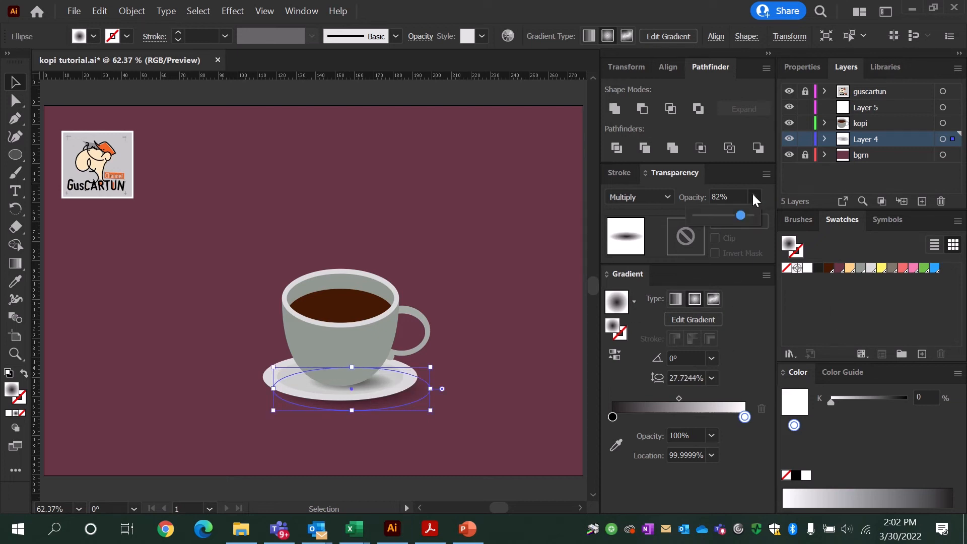
left_click(505, 274)
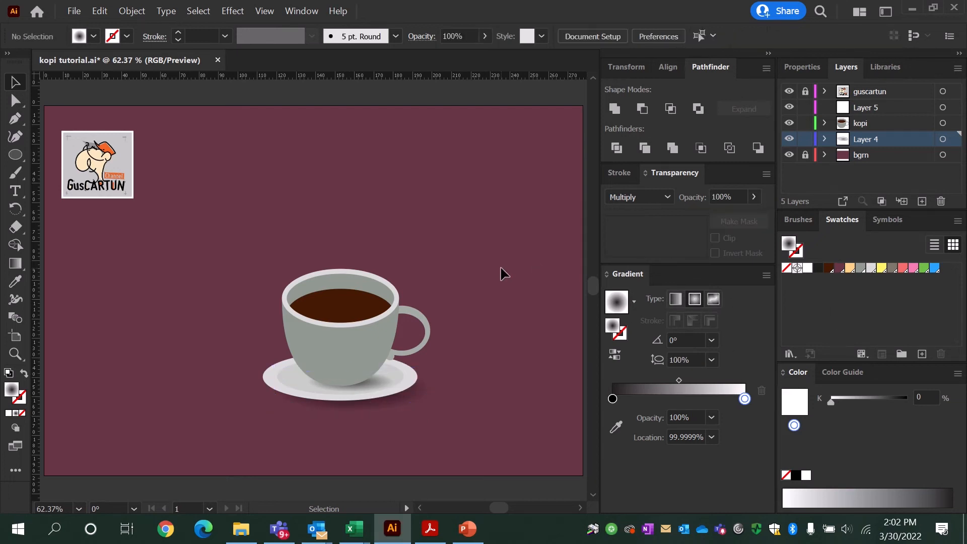
Step: Draw a circle with a 77% brown tint over the right part of the coffee on Layer 5 and trim it to the coffee surface
key("l")
left_click_drag(346, 294, 383, 335)
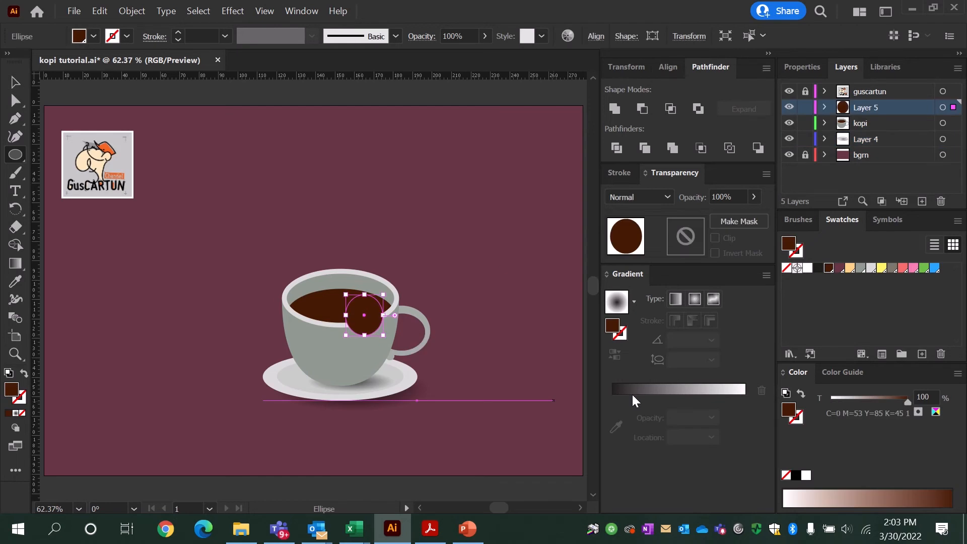
left_click(890, 402)
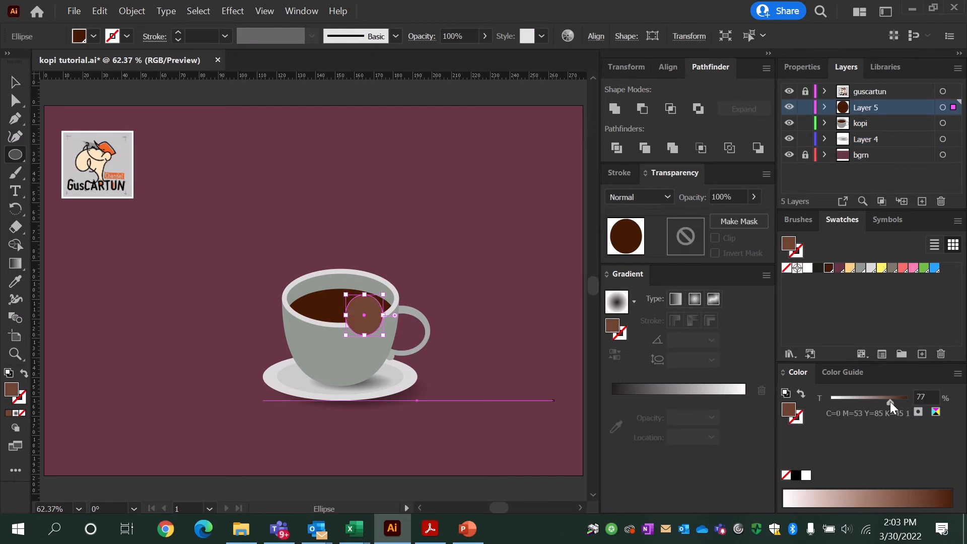
left_click(16, 83)
left_click_drag(346, 315, 363, 299)
left_click(458, 264)
left_click(362, 310)
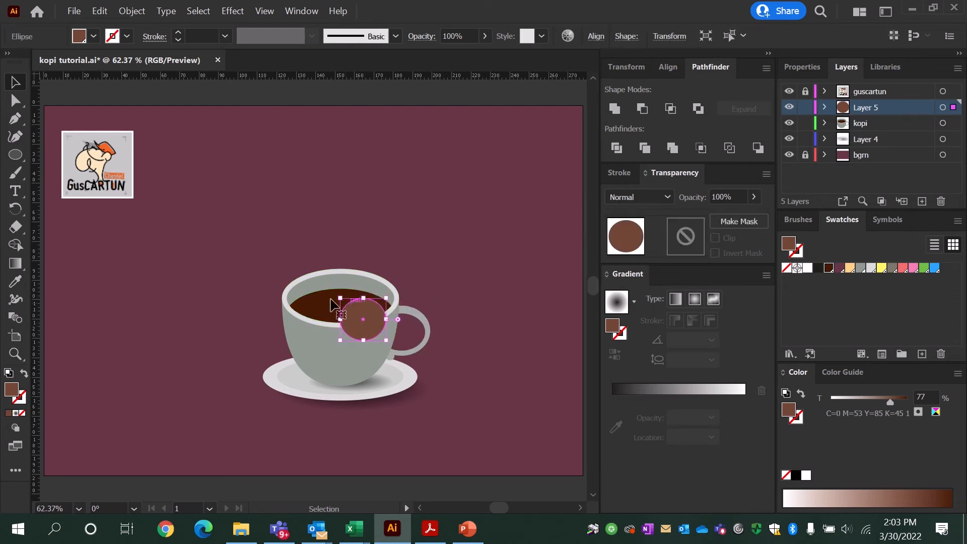
left_click(327, 306, "shift")
Step: Draw a closed curved swirl with the Pen tool beside the coffee's round highlight, tapering at the upper end and overlapping the cup's rim
key("p")
left_click(351, 294)
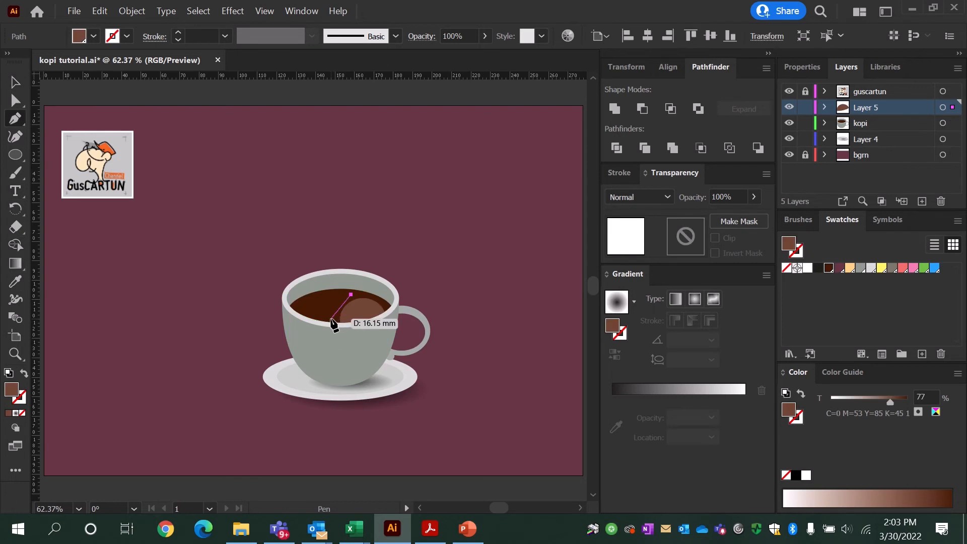
left_click_drag(333, 310, 303, 344)
left_click(340, 339)
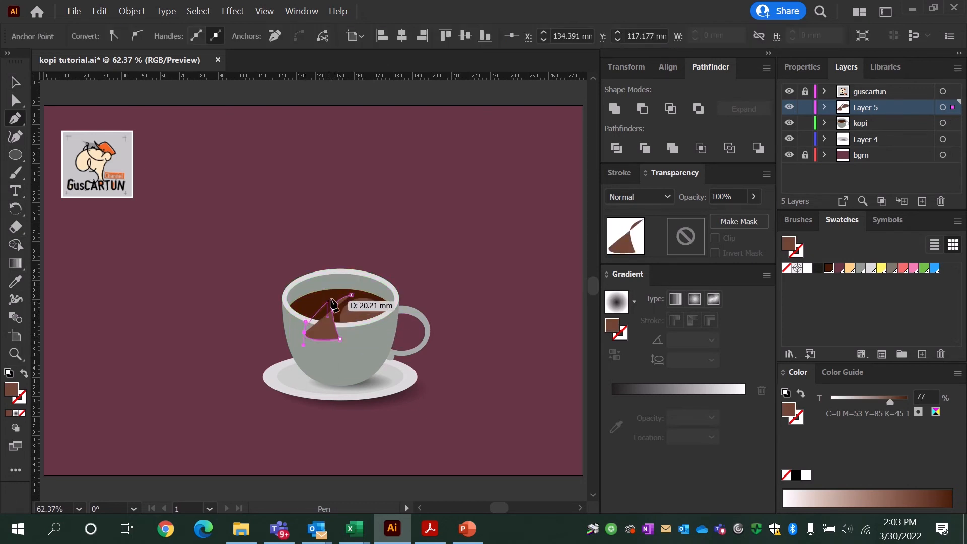
left_click(333, 310)
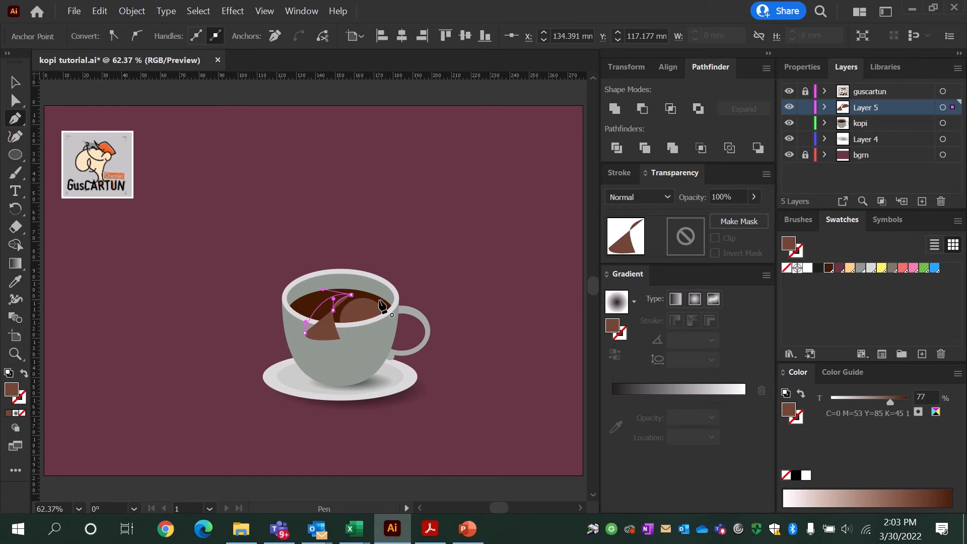
Step: Remove the part of the curved swirl that extends beyond the coffee surface with the Shape Builder
left_click(15, 82)
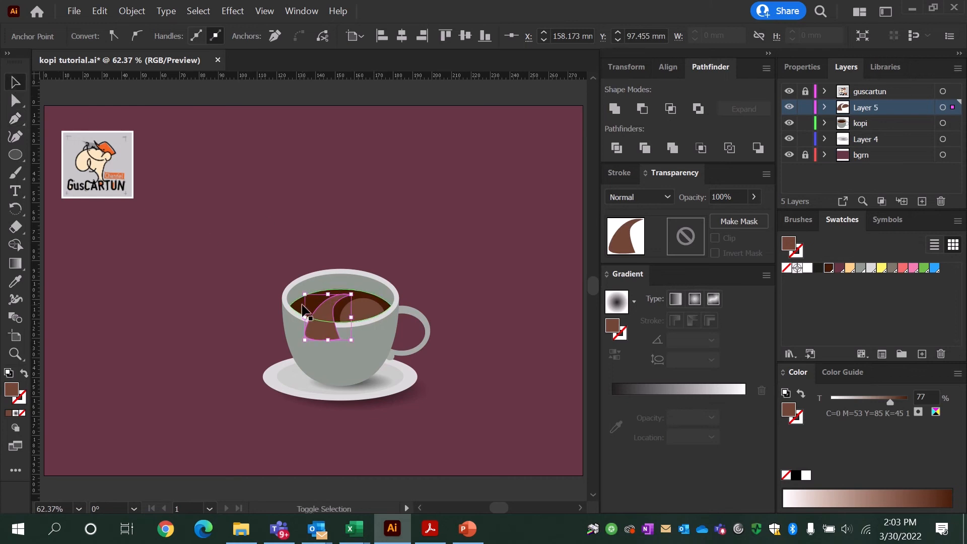
left_click(304, 310, "shift")
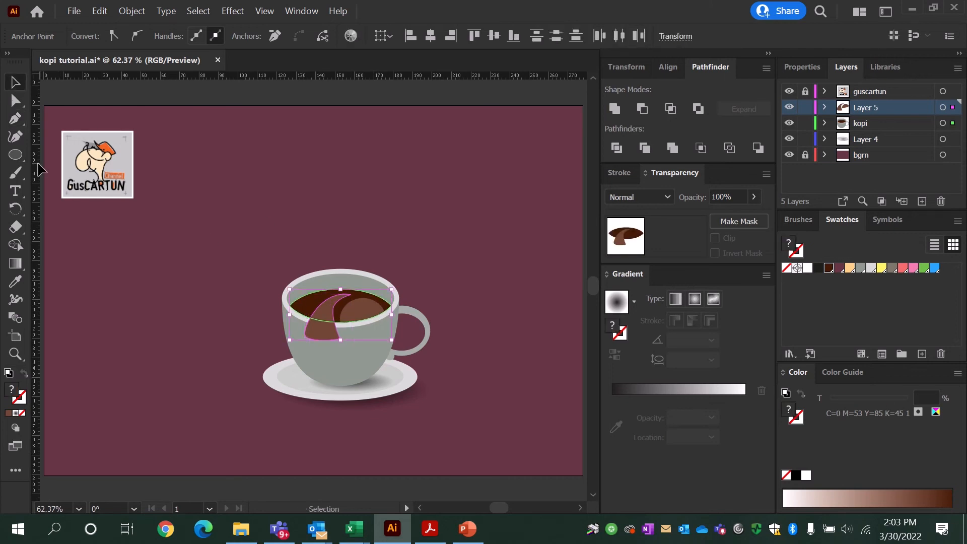
left_click(19, 245)
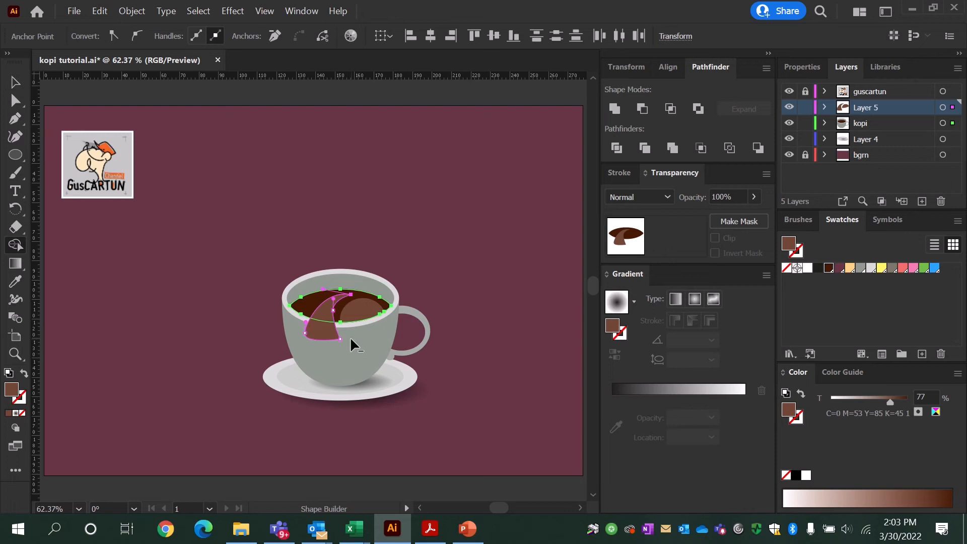
left_click(327, 336, "alt")
left_click(15, 82)
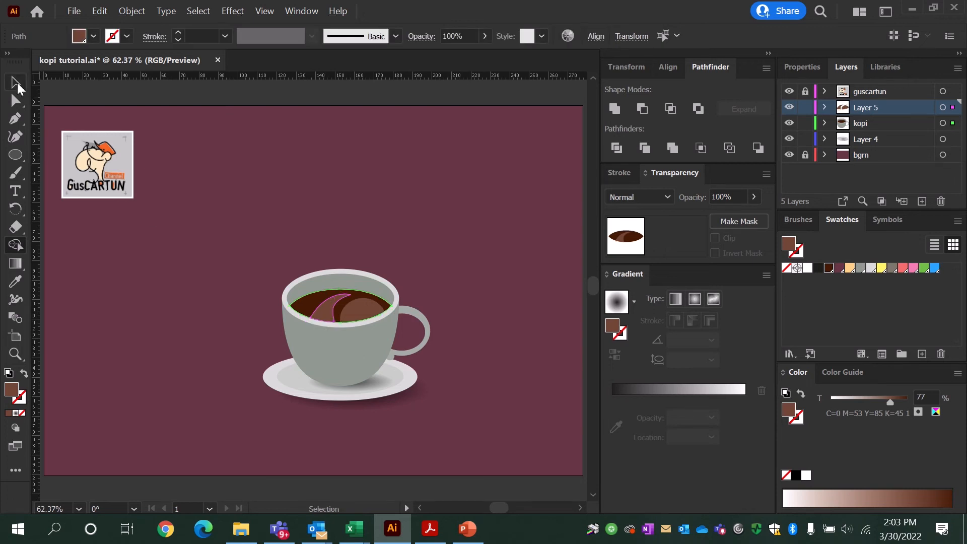
left_click(155, 102)
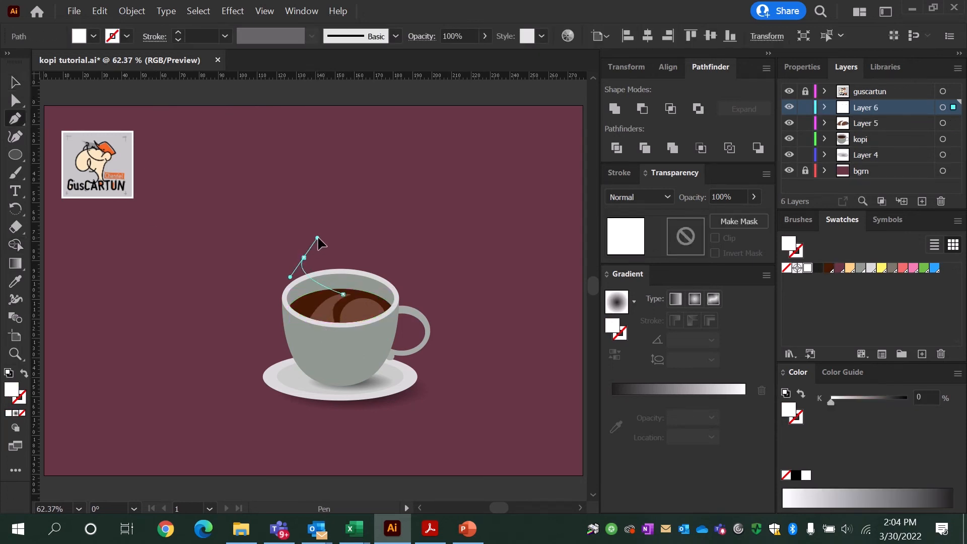
Step: Draw a closed white S-shaped steam plume on Layer 6 with the Pen tool, rising from the coffee surface to a pointed tip
left_click_drag(377, 247, 410, 232)
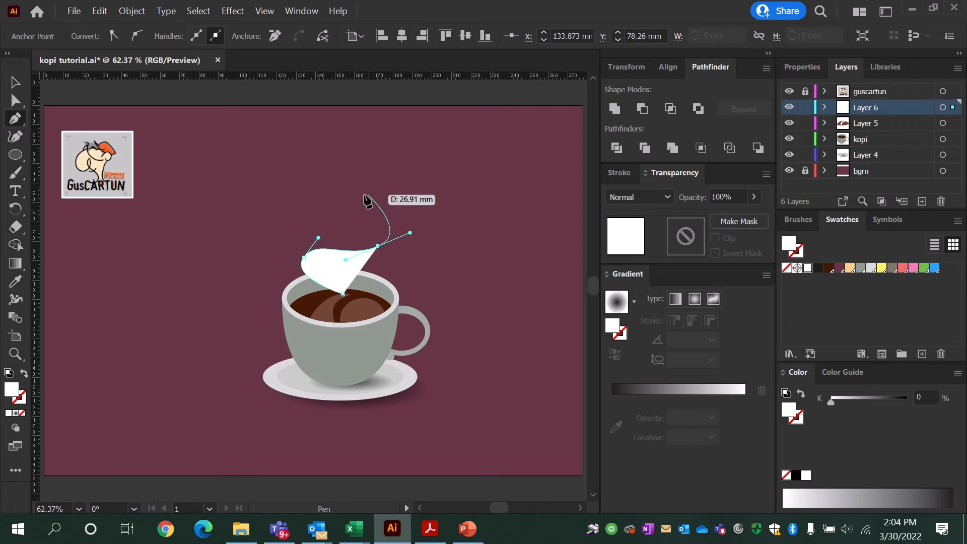
left_click_drag(317, 213, 271, 224)
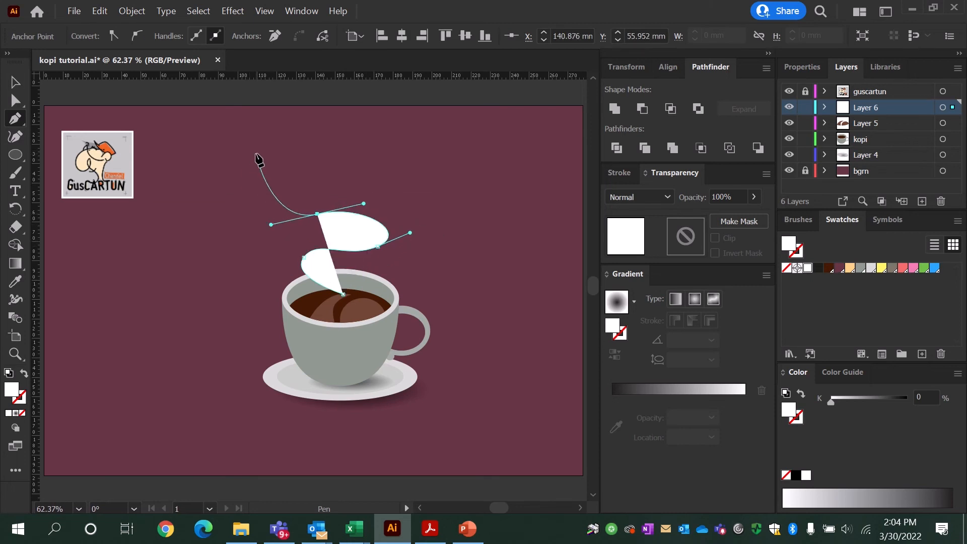
left_click_drag(310, 154, 354, 207)
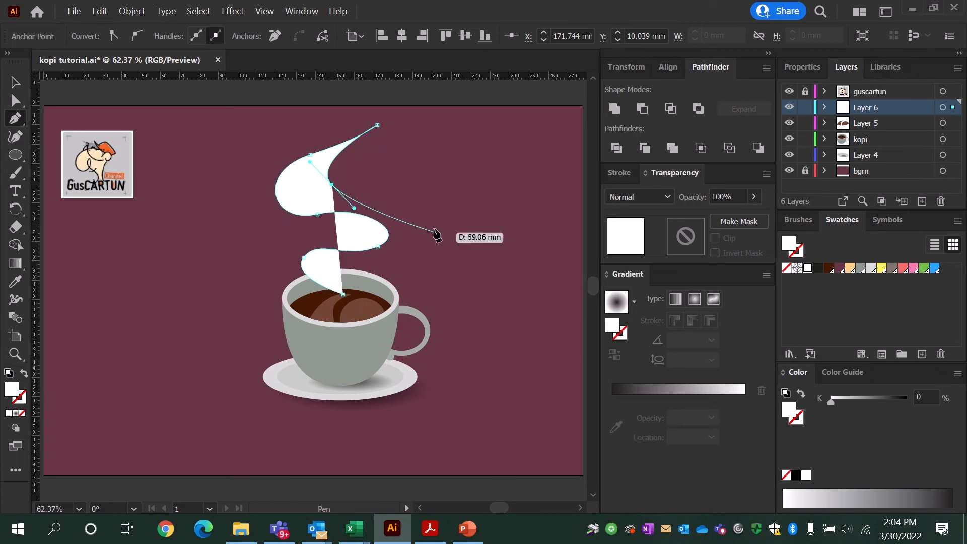
left_click_drag(430, 190, 480, 212)
left_click_drag(424, 264, 462, 260)
left_click_drag(343, 295, 335, 321)
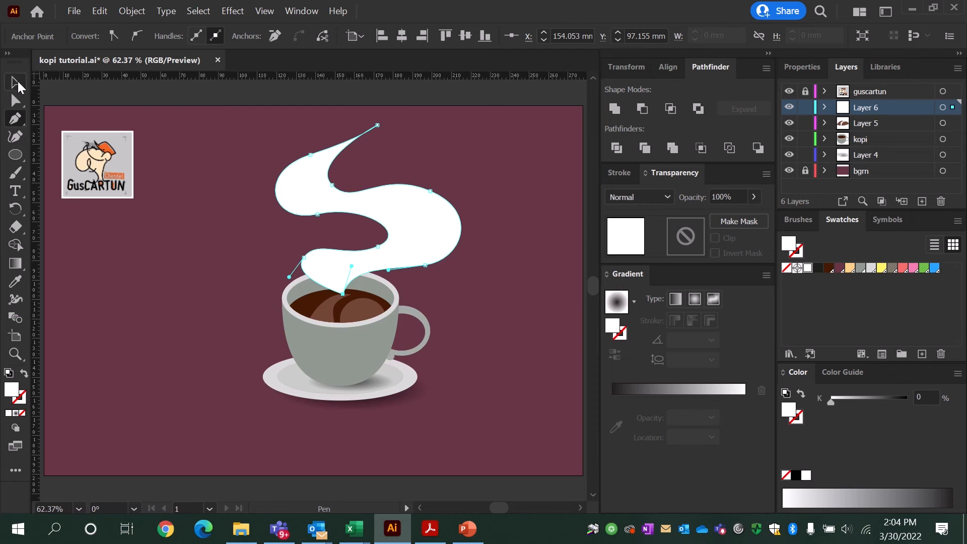
left_click(16, 83)
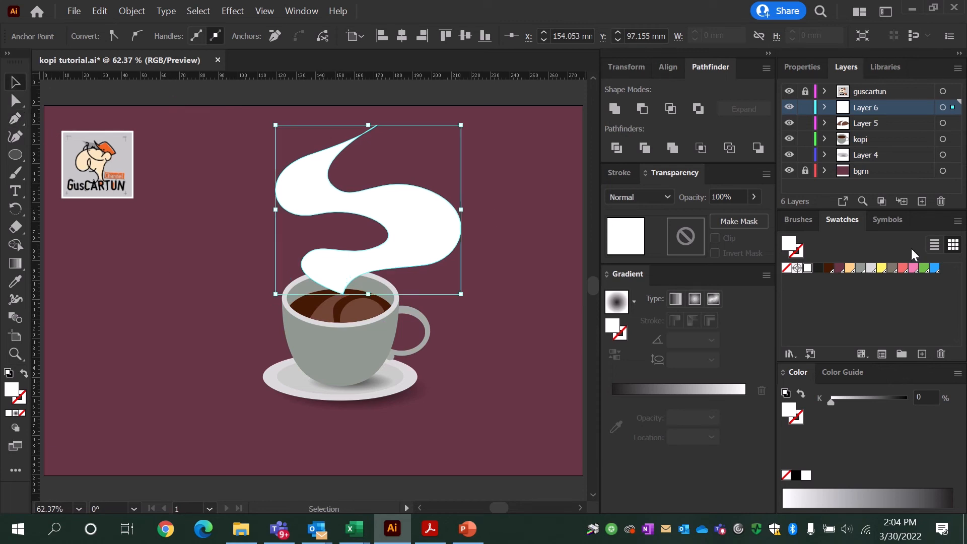
left_click(452, 117)
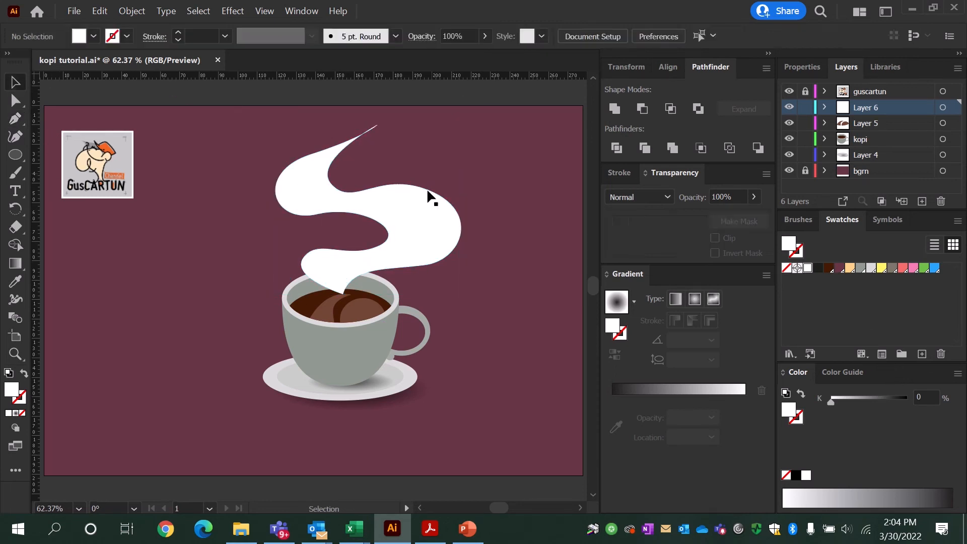
Step: Lower the opacity of the white steam plume to make it translucent
left_click(422, 211)
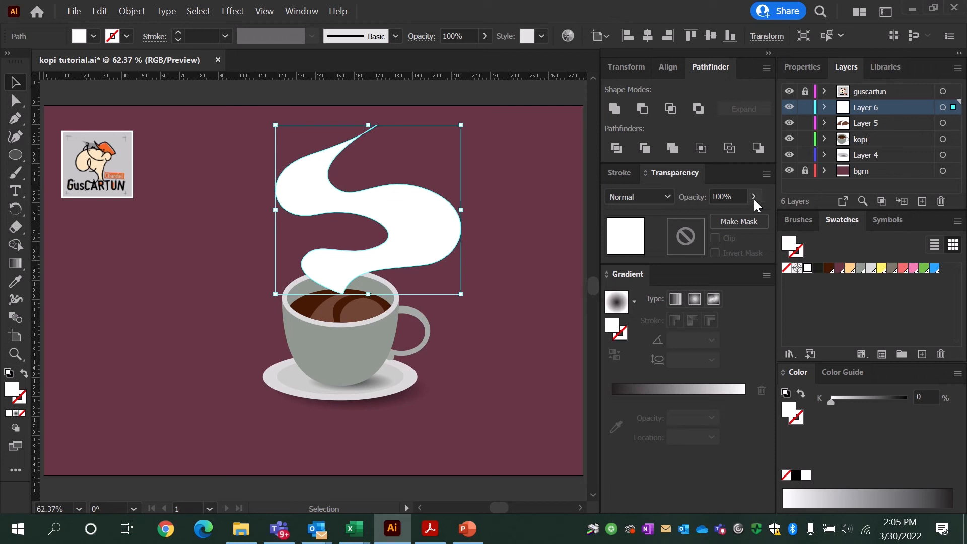
left_click_drag(754, 197, 724, 215)
left_click(478, 97)
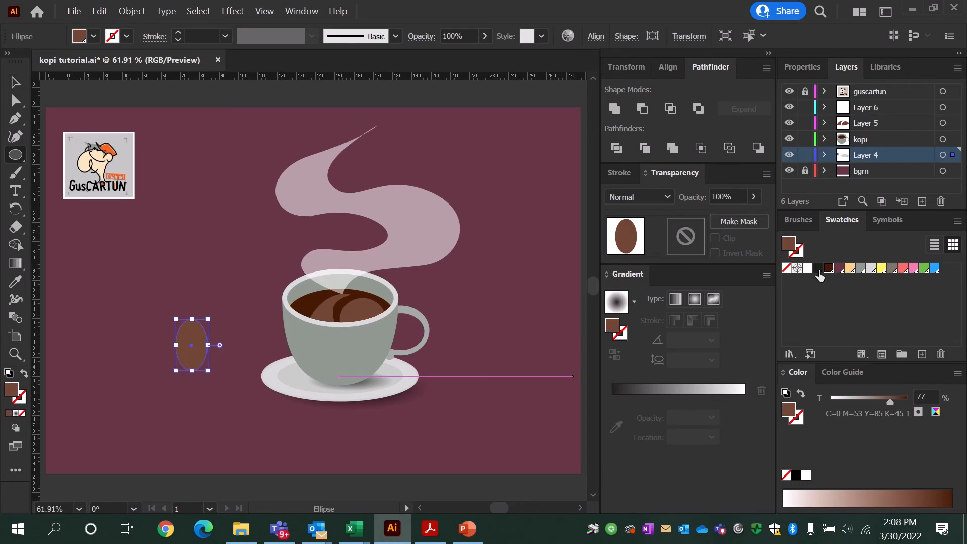
Step: Fill the small upright ellipse beside the cup with the near-black swatch and add an overlapping copy on its left in dark brown
left_click(818, 268)
key("z")
left_click(203, 347)
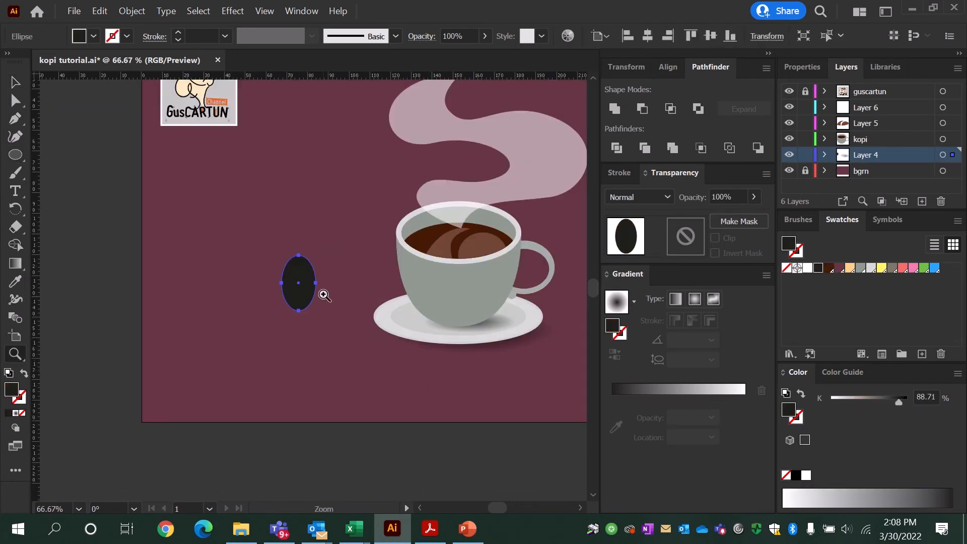
left_click_drag(272, 237, 309, 313)
key("v")
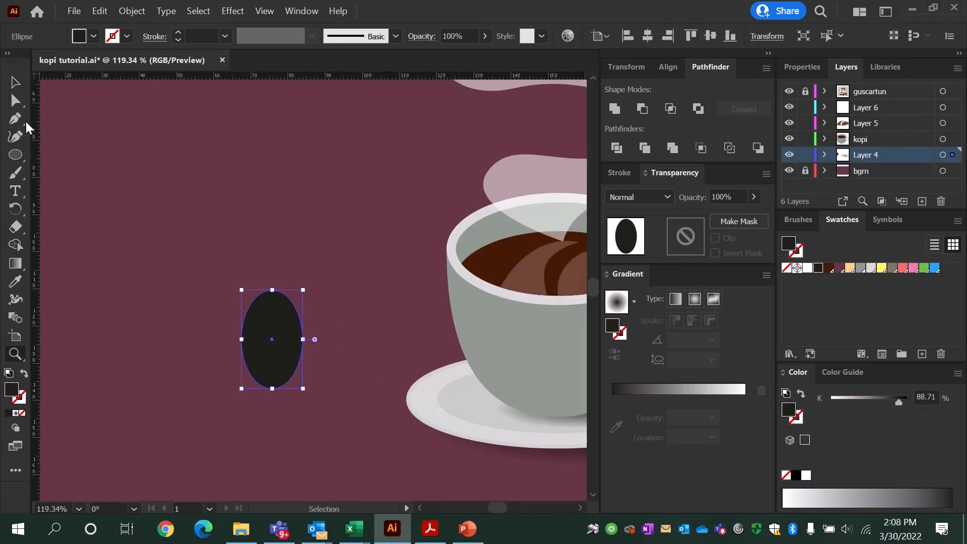
left_click_drag(269, 338, 243, 339)
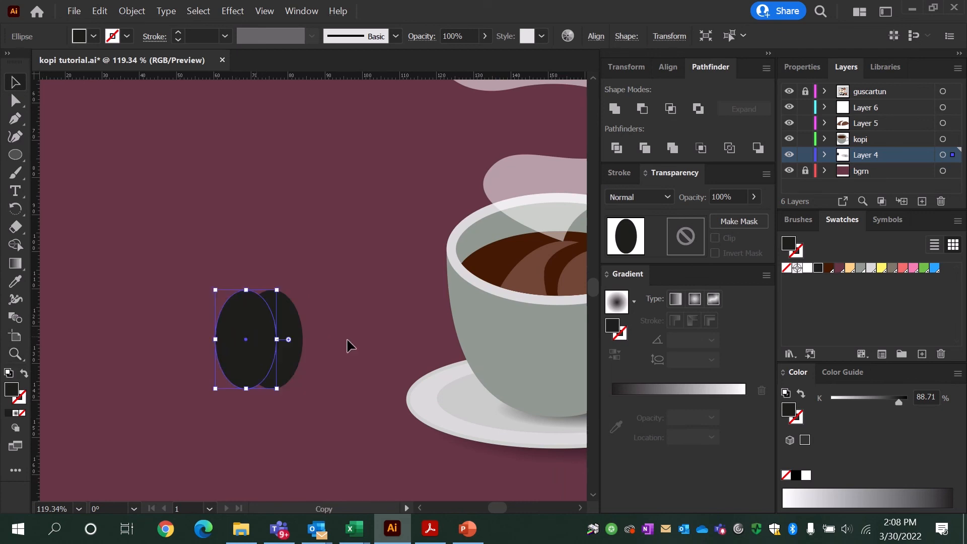
left_click(827, 270)
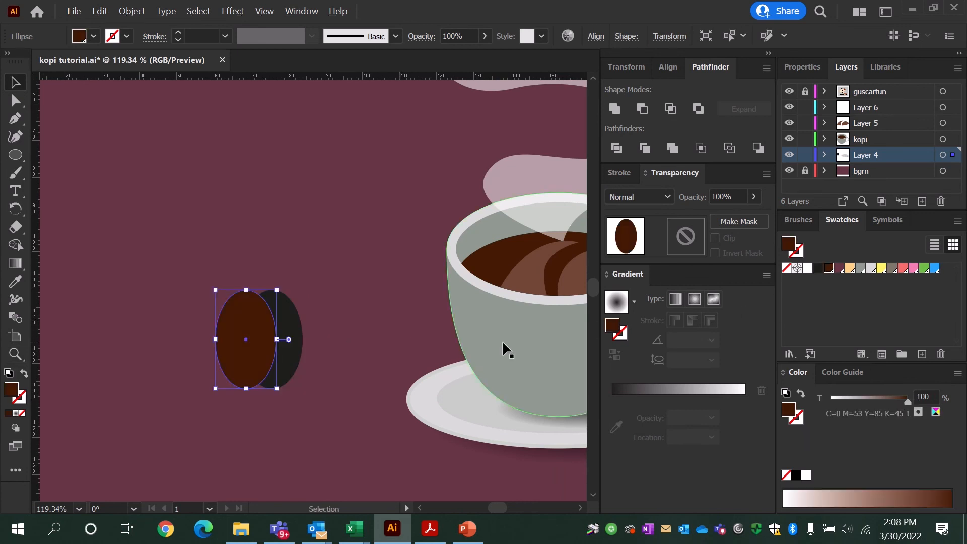
Step: Add another dark brown ellipse copy overlapping the right side of the near-black ellipse
left_click_drag(254, 328, 321, 326)
key("ctrl+z")
left_click(300, 259)
Step: Remove the parts of both dark brown ellipses that extend outside the near-black ellipse with the Shape Builder
left_click_drag(194, 265, 358, 402)
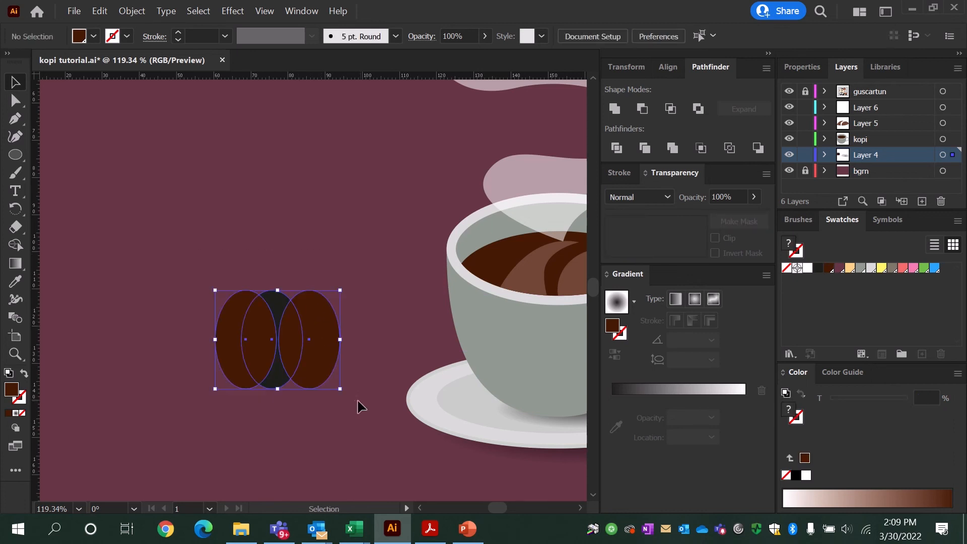
left_click(15, 246)
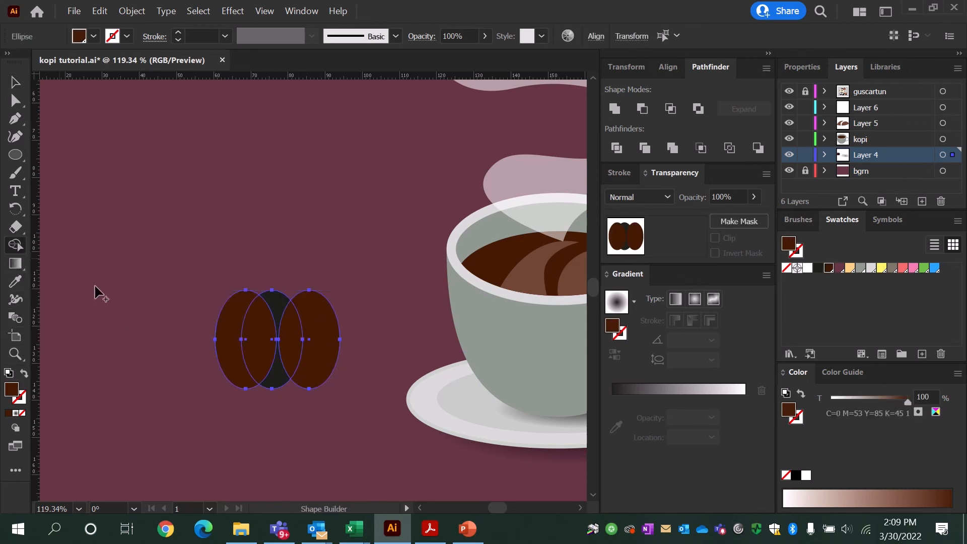
left_click(230, 345, "alt")
left_click(333, 335, "alt")
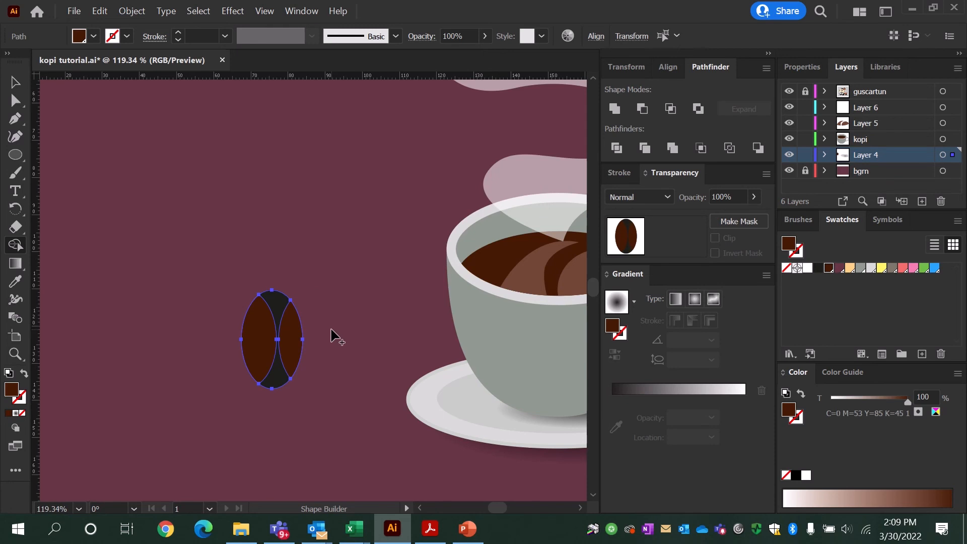
Step: Fill the near-black centre ellipse of the bean with the dark brown swatch
key("v")
left_click(322, 337)
left_click(269, 339)
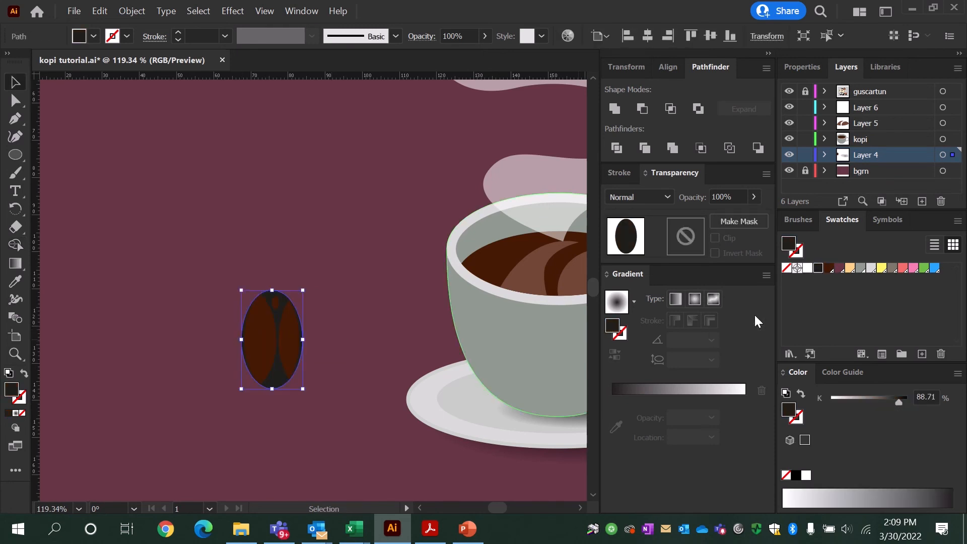
left_click(829, 267)
Step: Lighten the bean's two side segments to an 88% tint of dark brown and tint the small oval at its top
left_click(290, 338)
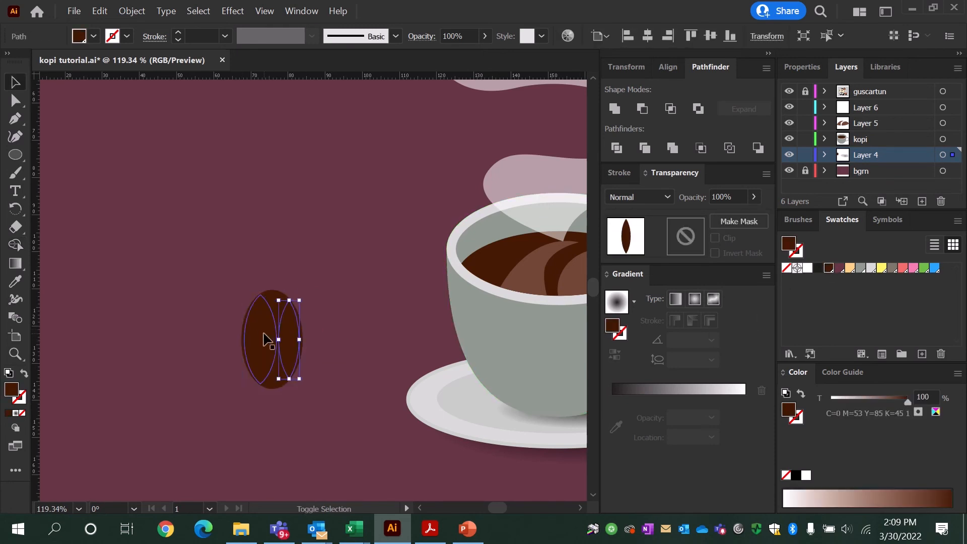
left_click(268, 338, "shift")
left_click_drag(892, 402, 898, 401)
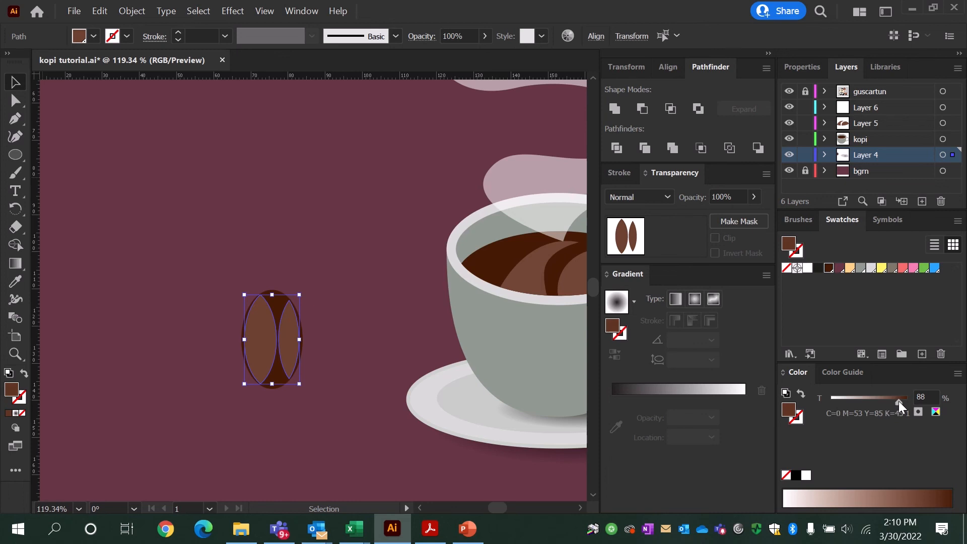
left_click(276, 304)
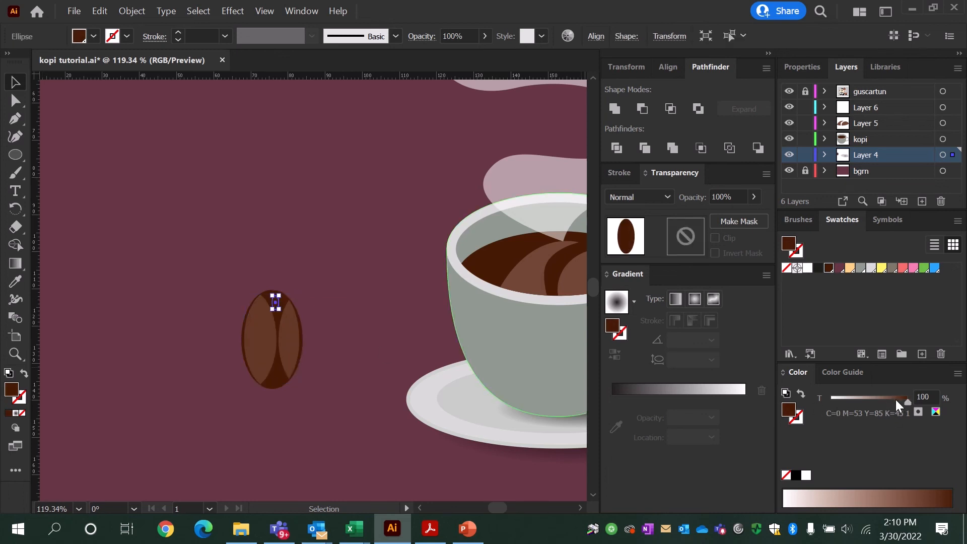
Step: Group all parts of the coffee bean and move the group closer to the saucer
left_click(326, 313)
left_click(276, 341)
key("ctrl+g")
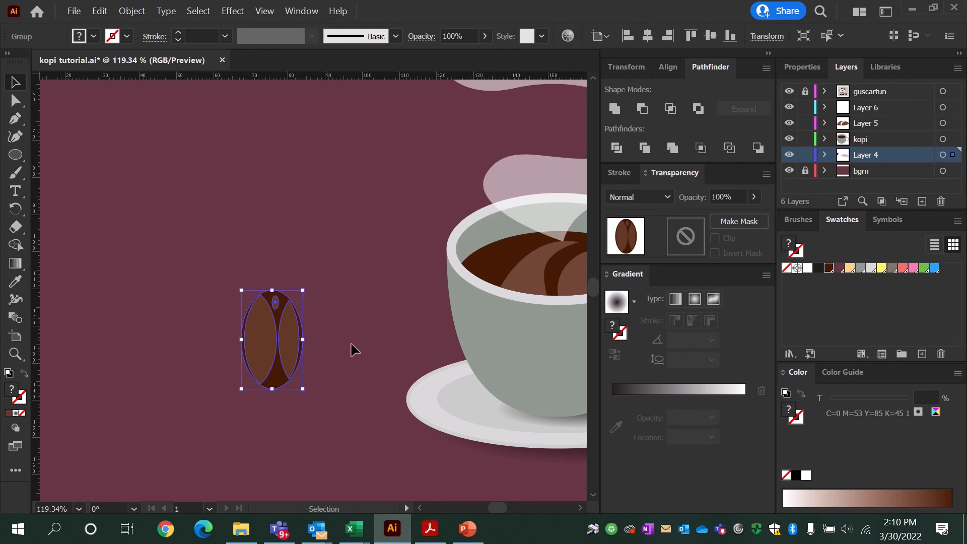
left_click_drag(353, 349, 190, 330)
left_click_drag(127, 317, 230, 326)
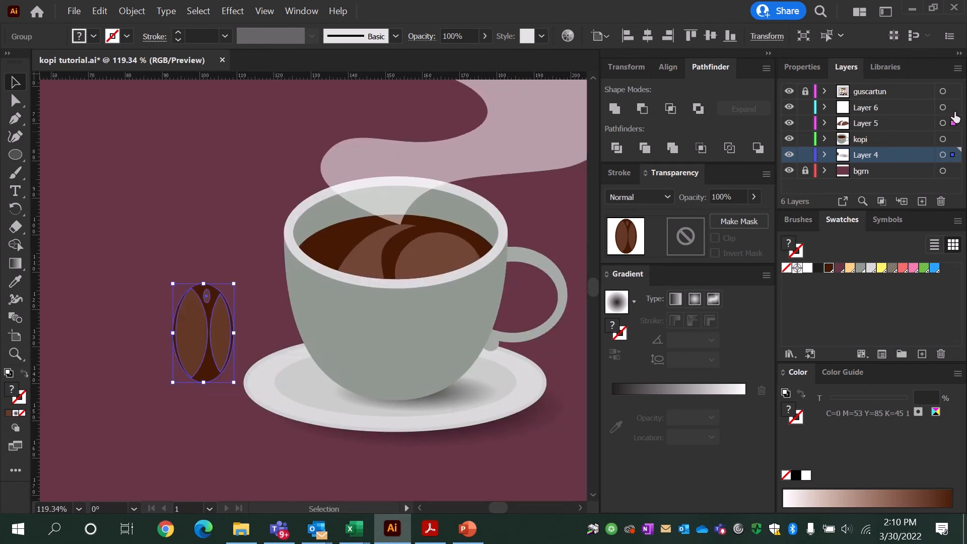
Step: Move the bean to Layer 6 and place it reduced on the saucer as an upright bean with a horizontal copy
left_click_drag(955, 117, 953, 108)
left_click_drag(234, 282, 336, 398)
left_click(304, 383)
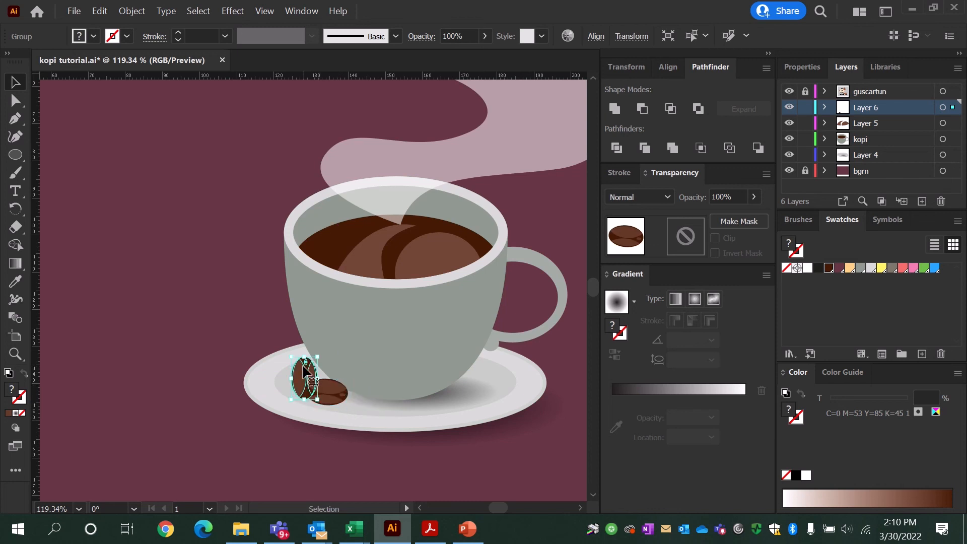
Step: Bring the upright bean to the front of the horizontal one and tilt the beans slightly
left_click(132, 11)
mouse_move(194, 37)
left_click(355, 40)
left_click(216, 166)
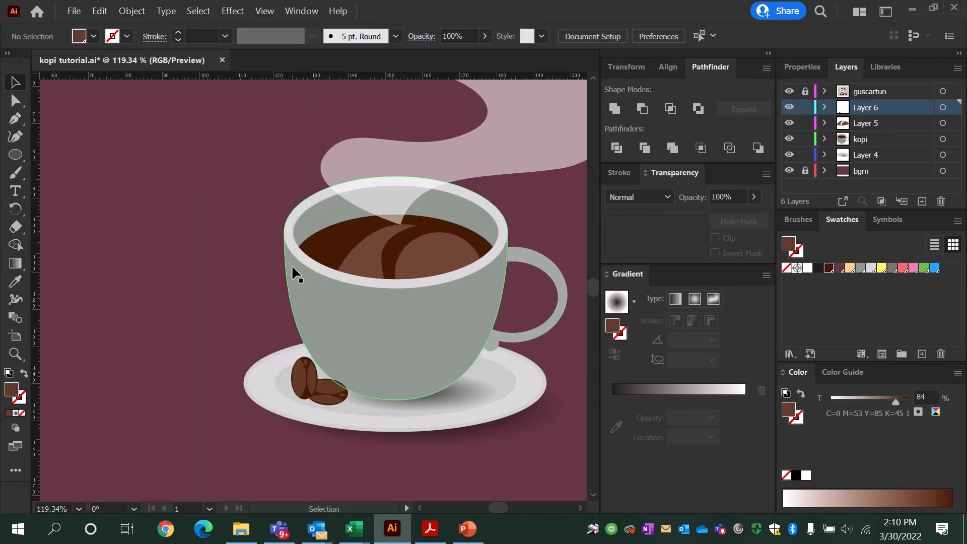
left_click_drag(292, 264, 189, 233)
left_click(203, 347)
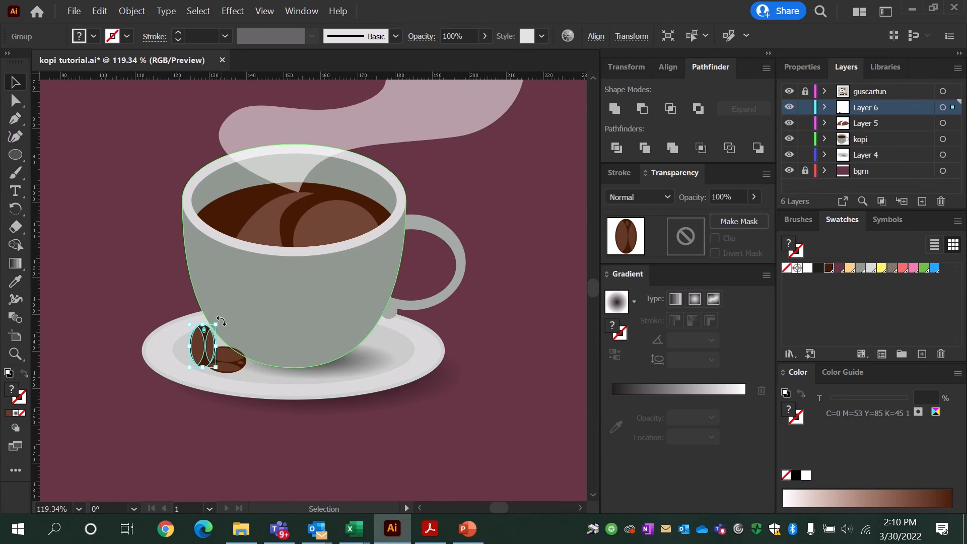
left_click_drag(220, 321, 237, 339)
Step: Place a smaller copy of the soft gradient shadow under the two beans and move it to Layer 5
left_click_drag(364, 367, 259, 359)
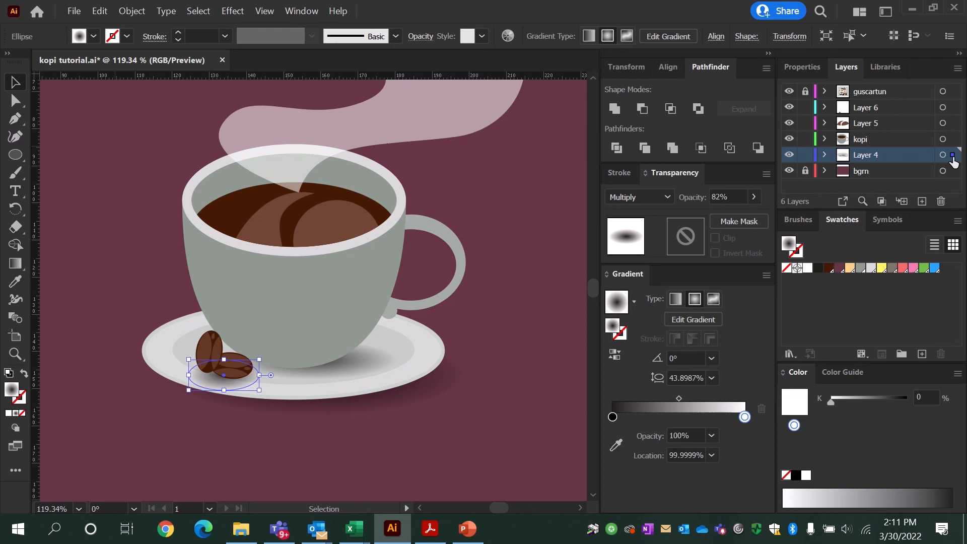
left_click_drag(955, 115, 954, 125)
Step: Draw a closed, thin crescent highlight in light grey along the cup's left side with the Pen tool
left_click(871, 270)
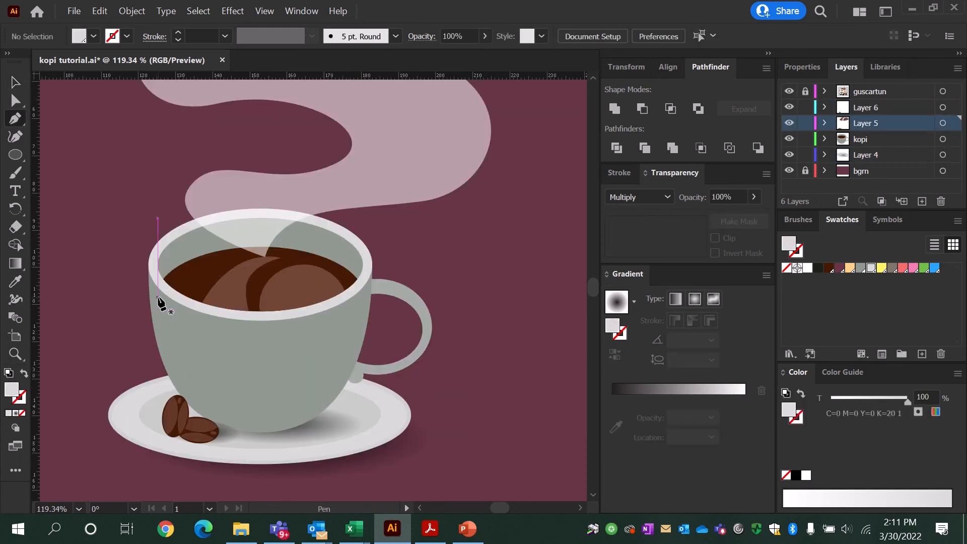
left_click(158, 298)
left_click(176, 382)
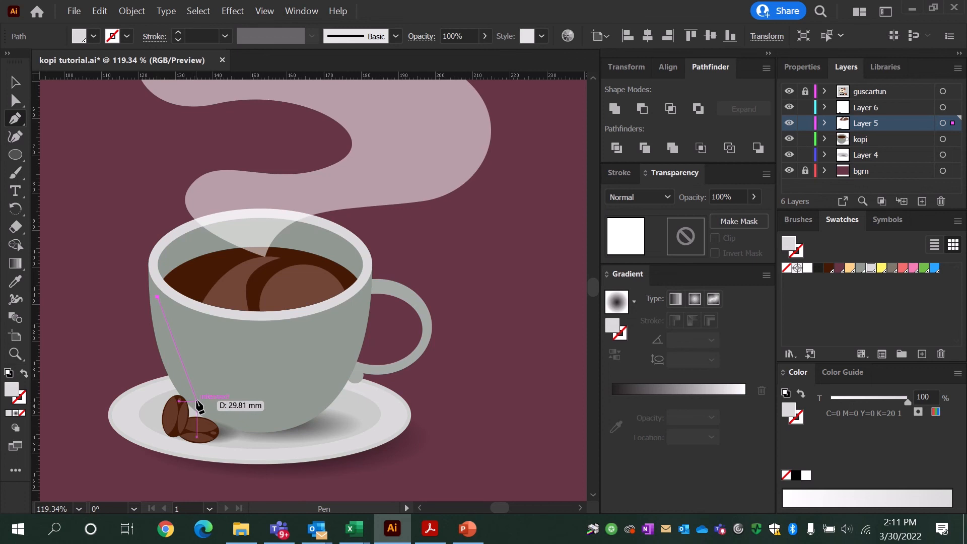
left_click(197, 399)
left_click(219, 416)
left_click(235, 424)
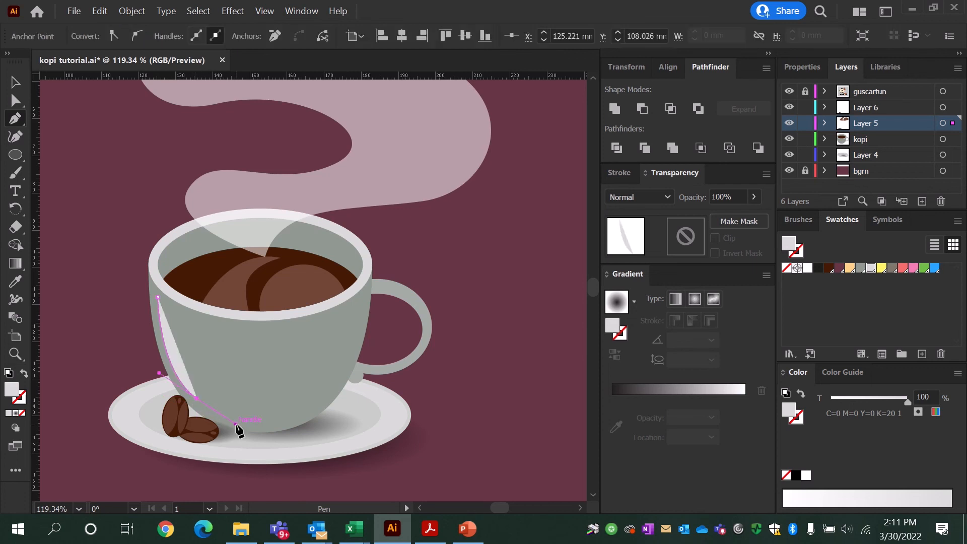
key("ctrl+z")
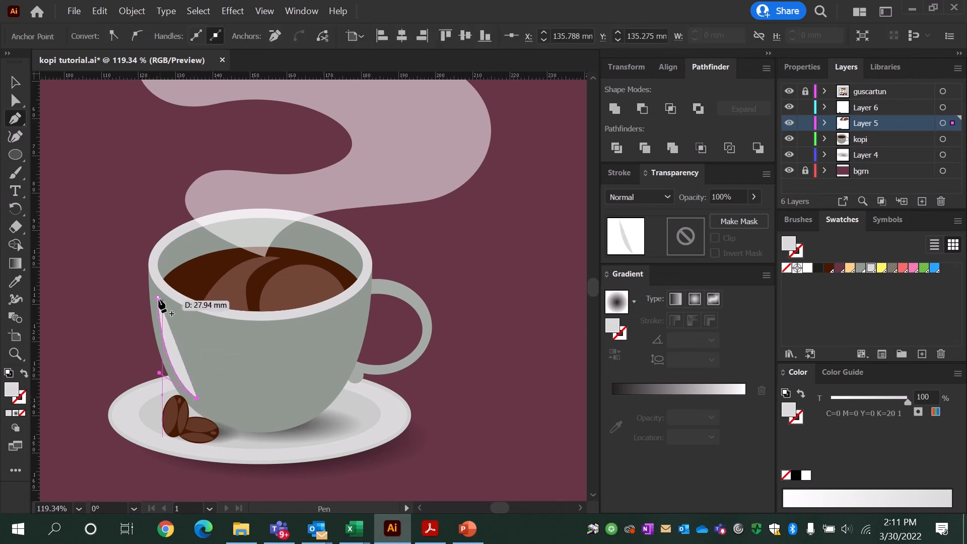
left_click(157, 298)
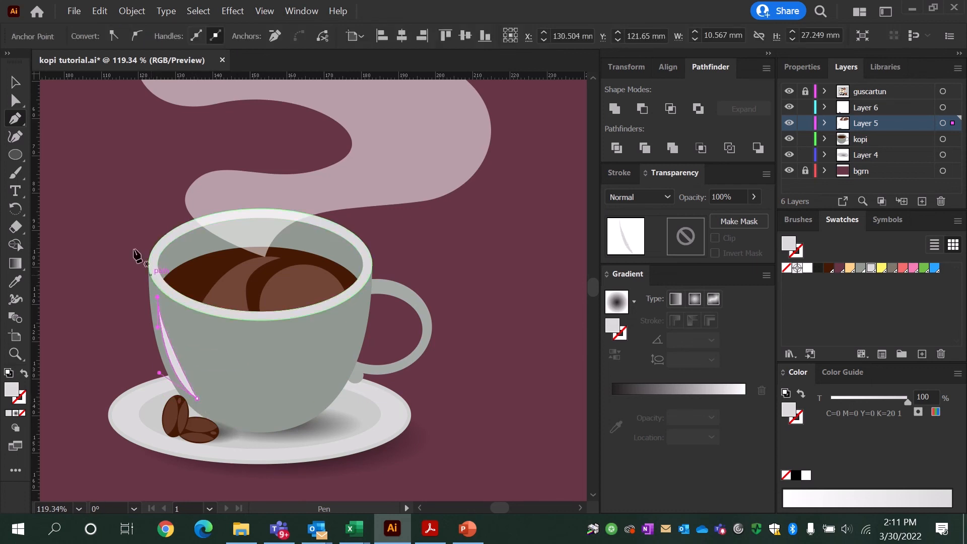
Step: Fill the crescent highlight with the grey-green cup swatch at a 72% tint
key("v")
left_click(174, 371)
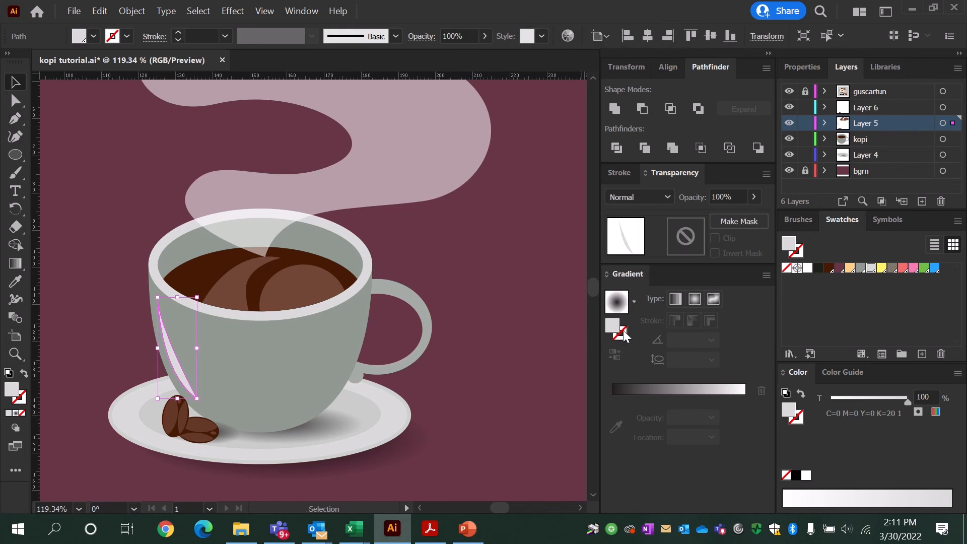
left_click(860, 267)
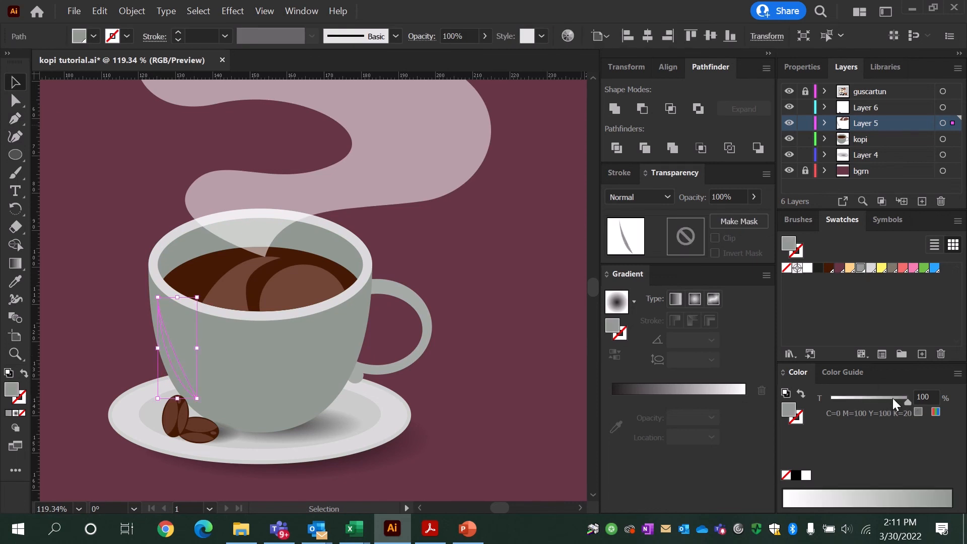
left_click(892, 397)
left_click_drag(888, 402, 885, 402)
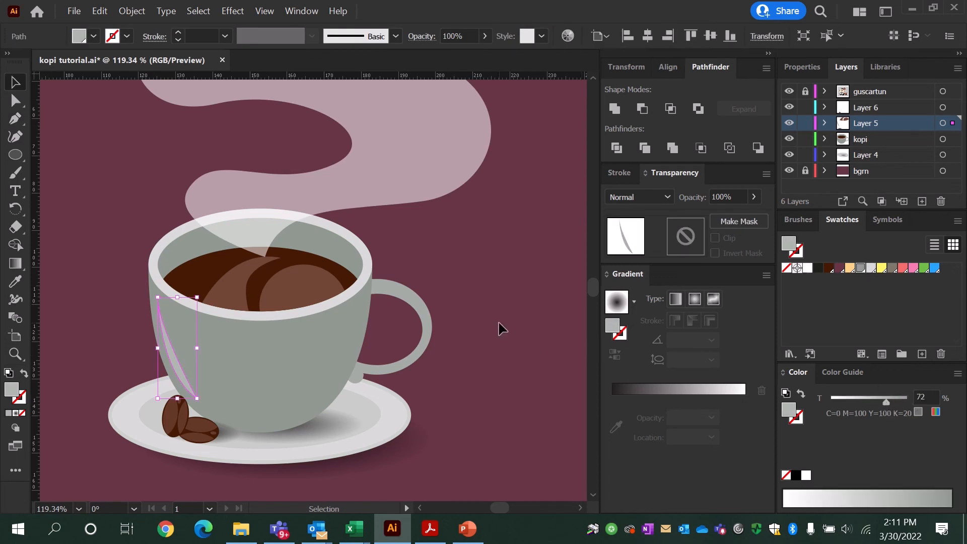
left_click(511, 333)
Step: Draw a closed curved shading shape along the cup's right side, from the rim to the base, with the Pen tool
key("p")
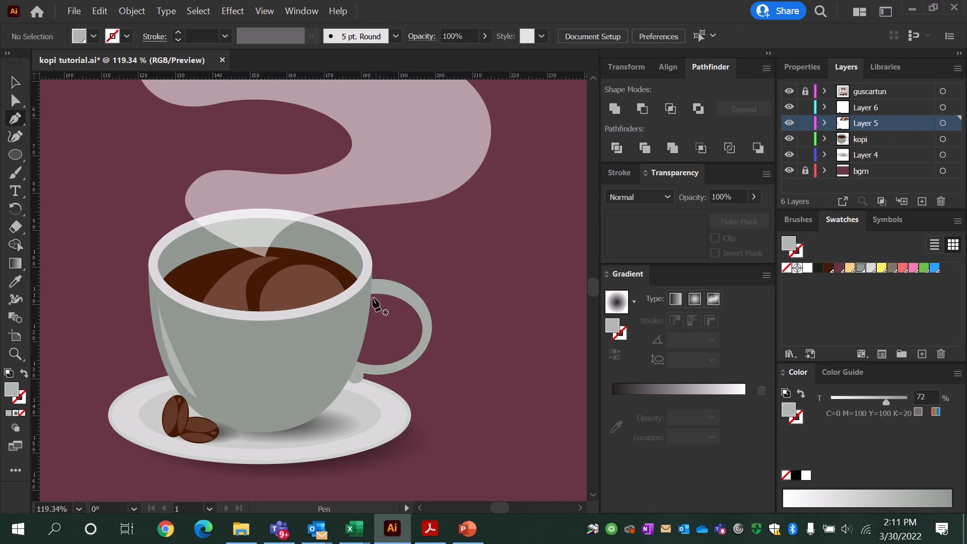
left_click(338, 305)
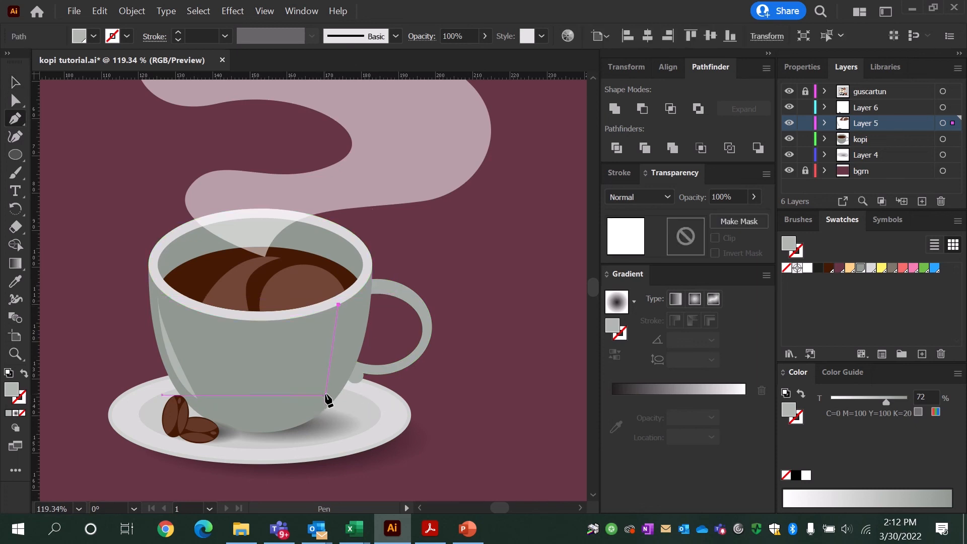
left_click_drag(318, 403, 359, 356)
left_click(370, 275)
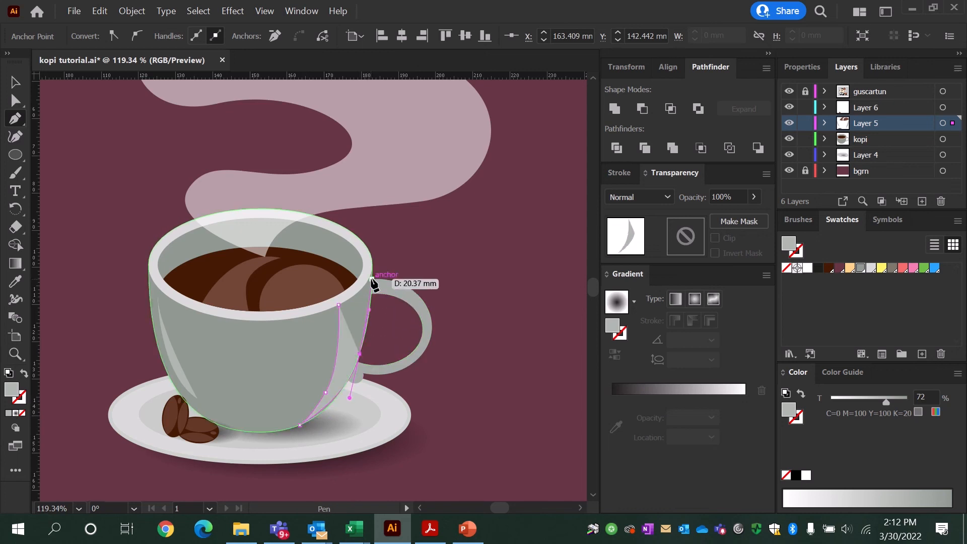
left_click(338, 305)
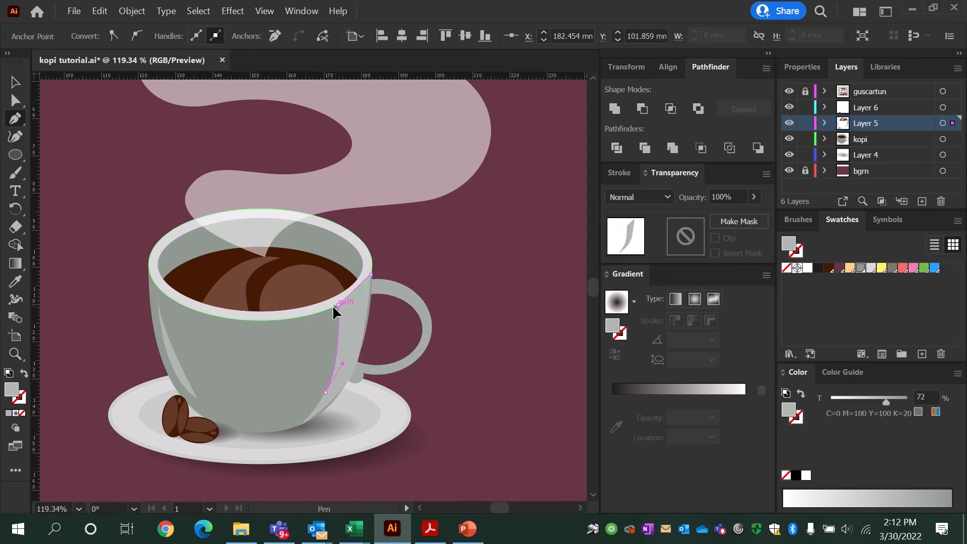
Step: Fill the cup's right-side shading shape near-black and set it to Multiply at a very low opacity
key("v")
left_click(639, 196)
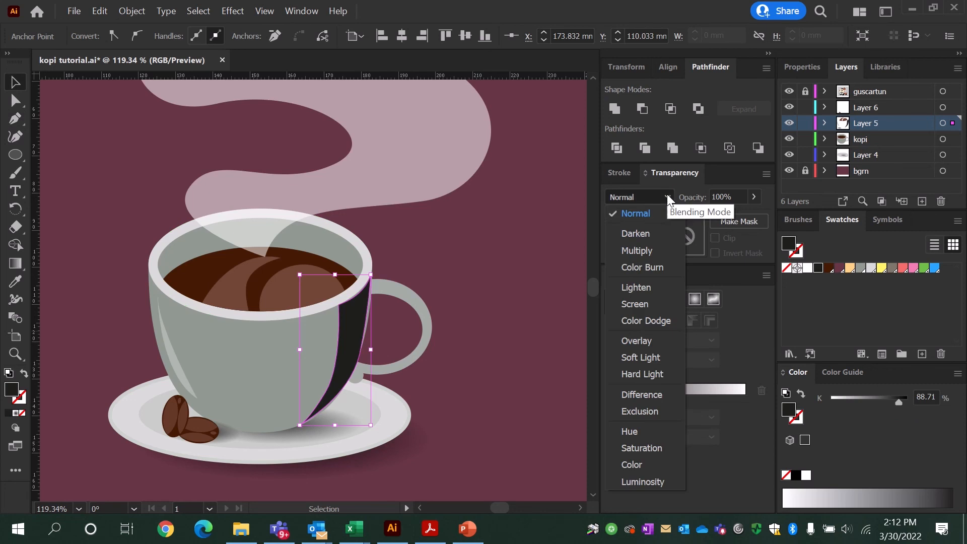
left_click(644, 250)
left_click(755, 196)
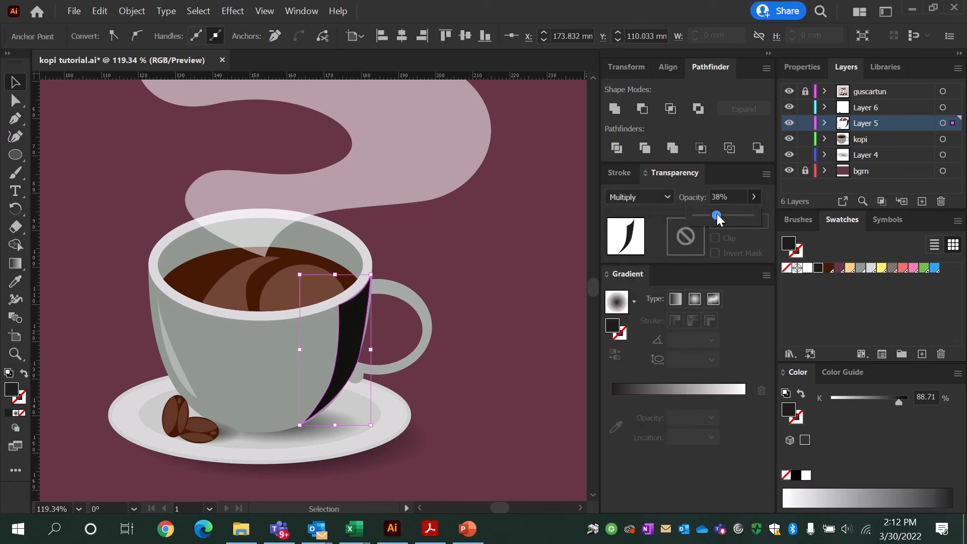
left_click_drag(717, 214, 700, 220)
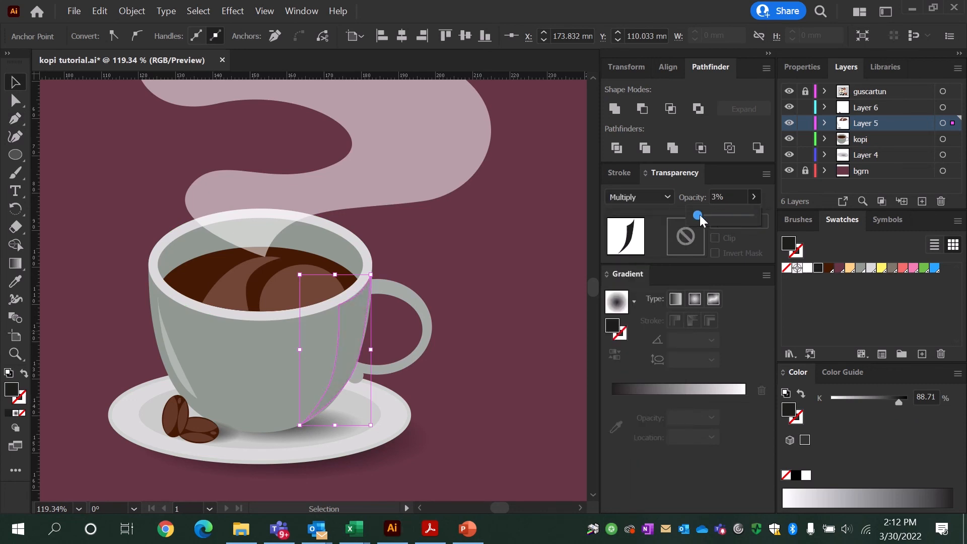
left_click(509, 268)
Step: Draw a closed near-black wavy shape covering both places where the handle joins the cup with the Pen tool
key("p")
left_click(381, 273)
left_click_drag(393, 303, 373, 367)
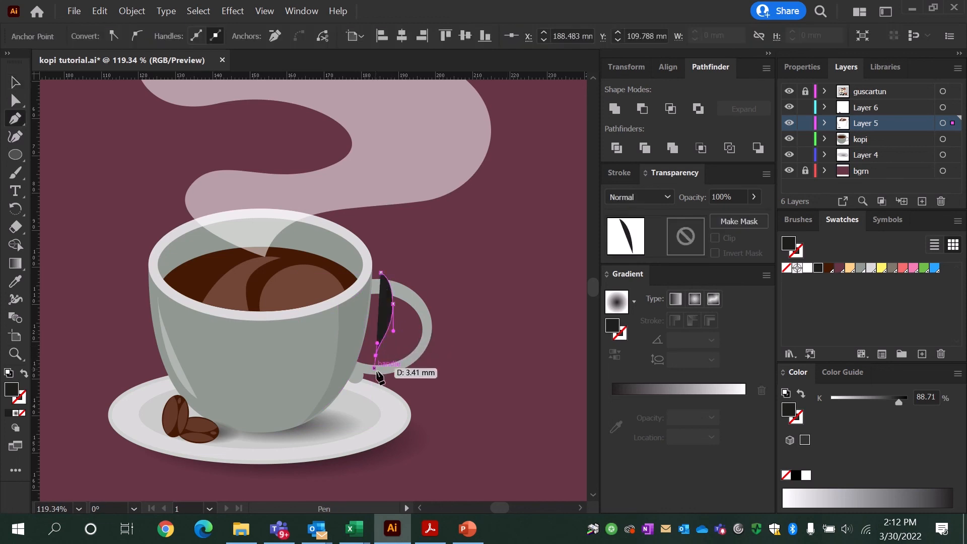
left_click(384, 385)
left_click(344, 398)
left_click(341, 365)
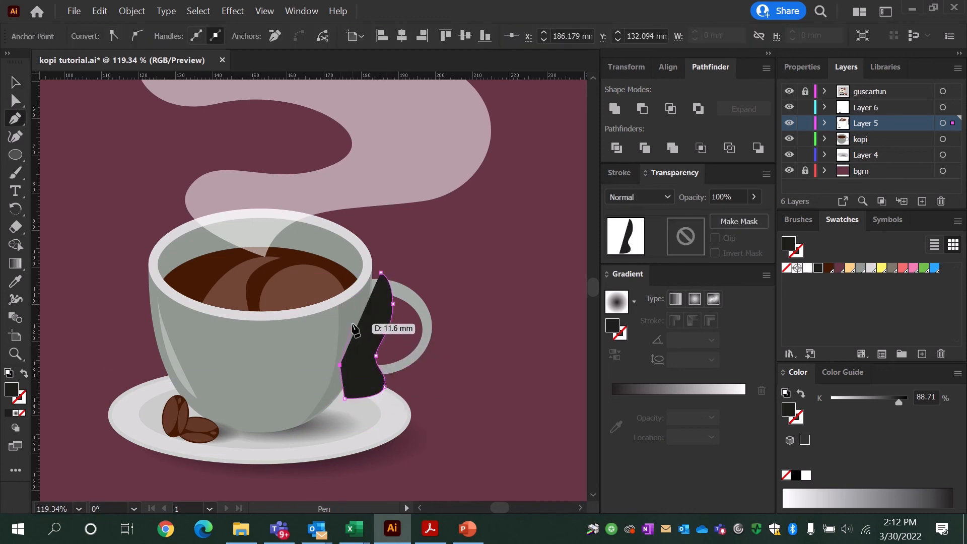
left_click(352, 324)
left_click(366, 274)
left_click(381, 273)
key("v")
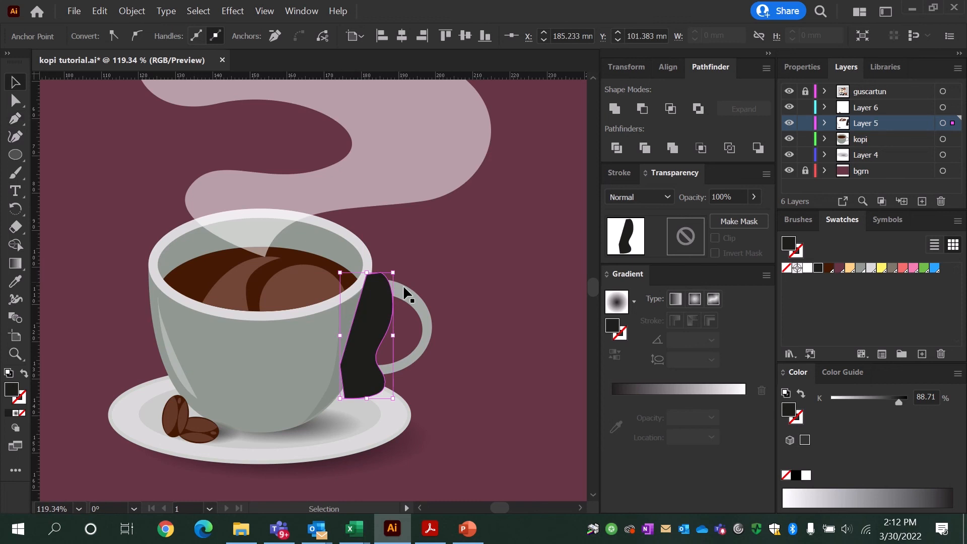
Step: Trim the near-black shape to the handle's outline with the Shape Builder
left_click(410, 293, "shift")
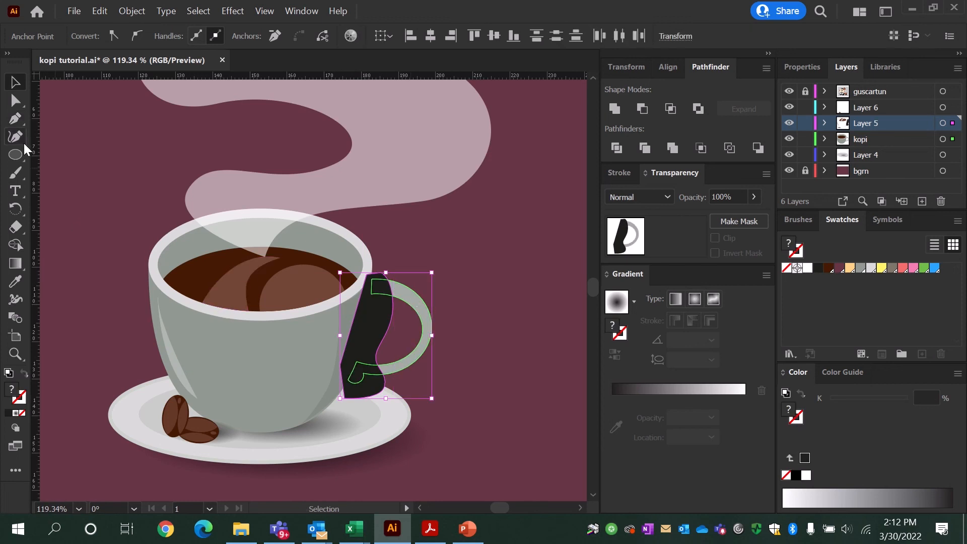
left_click(15, 245)
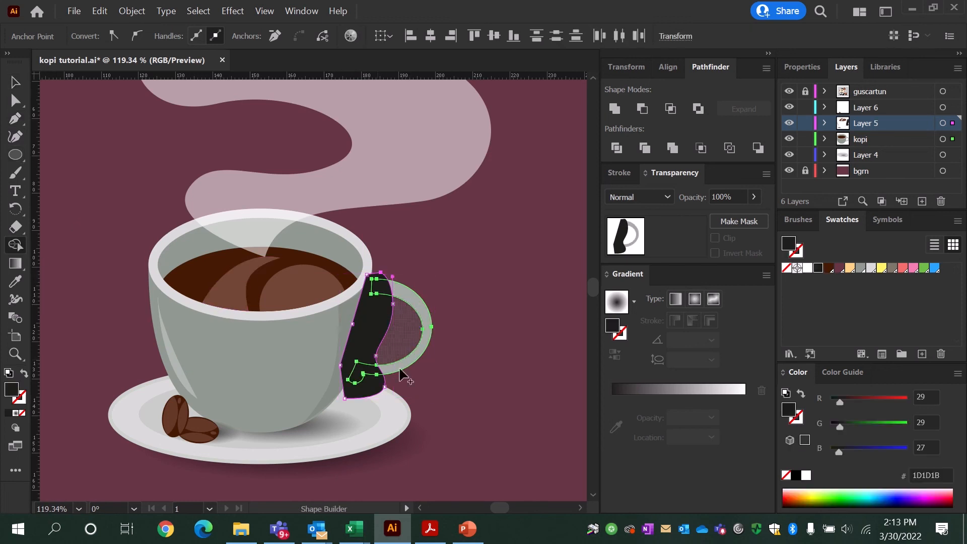
left_click(367, 384, "alt")
key("v")
Step: Set the handle's shadow pieces to Multiply blending at 26% opacity
left_click(639, 197)
left_click(627, 225)
left_click(753, 197)
left_click_drag(749, 219, 712, 218)
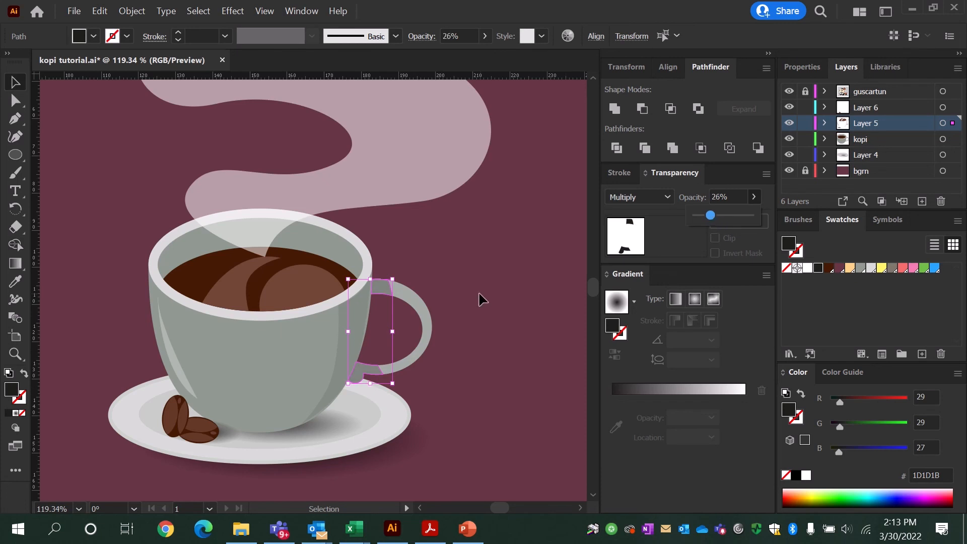
left_click(481, 299)
Step: Duplicate the cup handle slightly down and to the left, and give the copy a near-black Multiply fill at 20% opacity
left_click(388, 301)
left_click(371, 371, "shift")
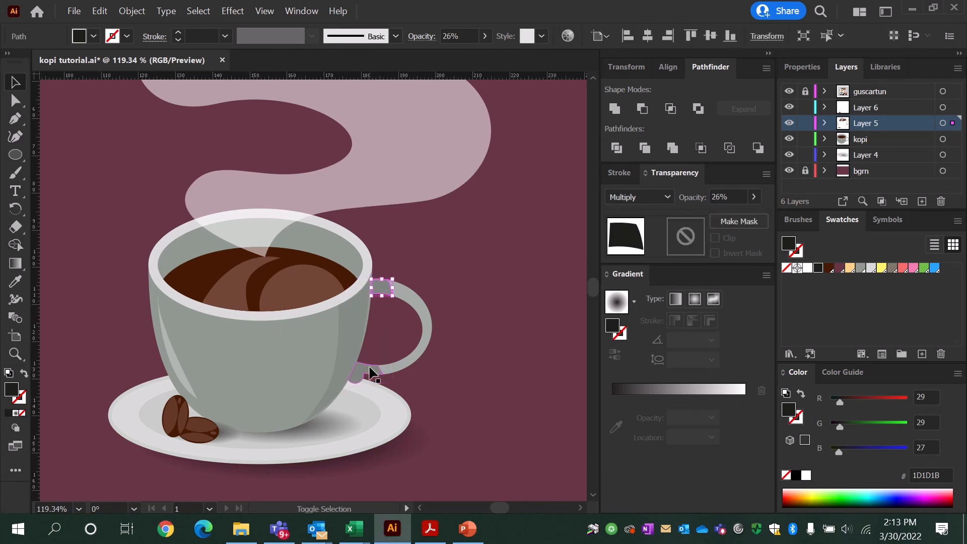
left_click_drag(421, 318, 418, 324)
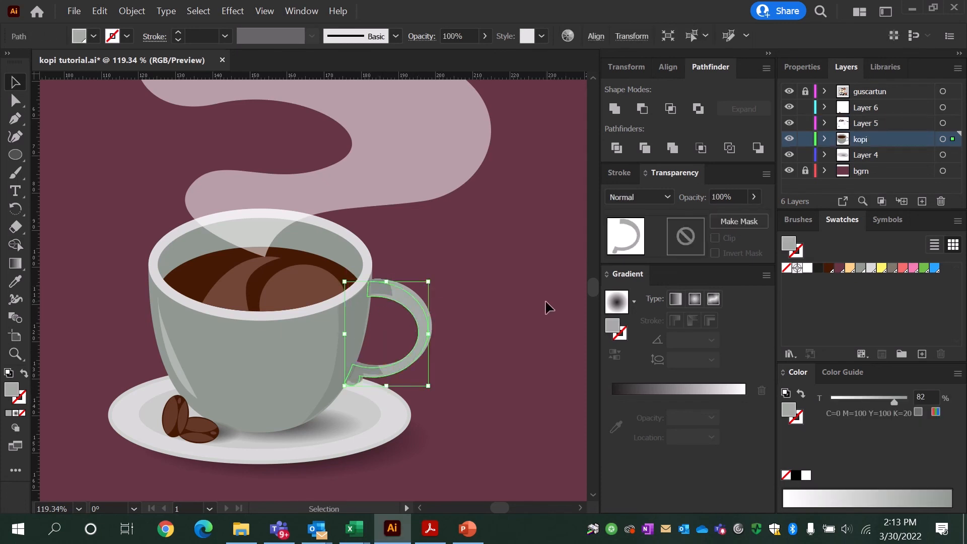
key("i")
left_click(384, 282)
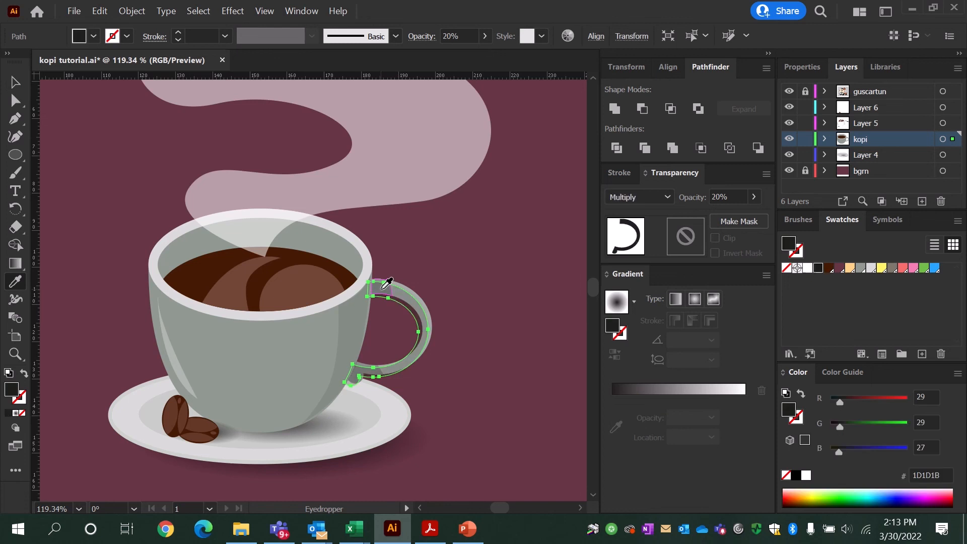
key("v")
left_click(461, 298)
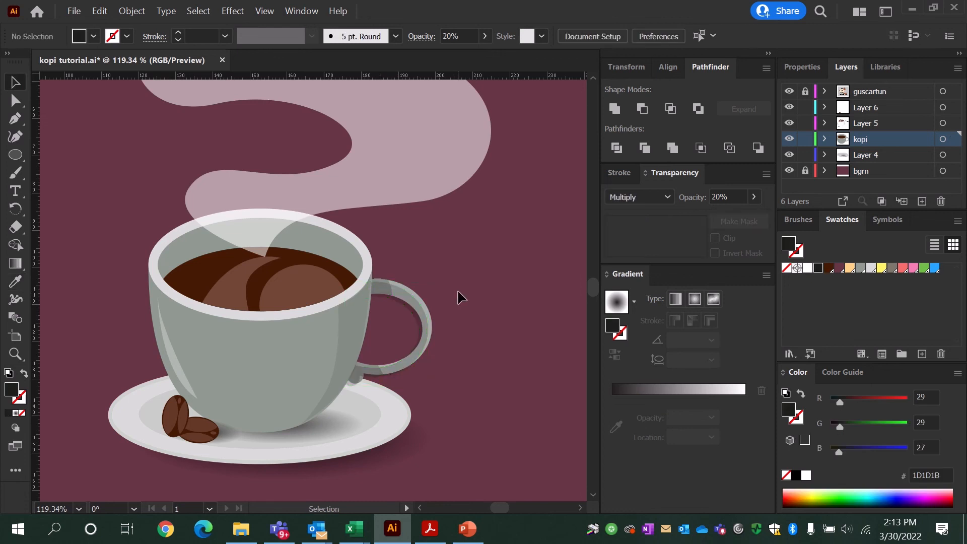
Step: Send the near-black handle copy behind the original handle as its shadow
left_click(408, 306)
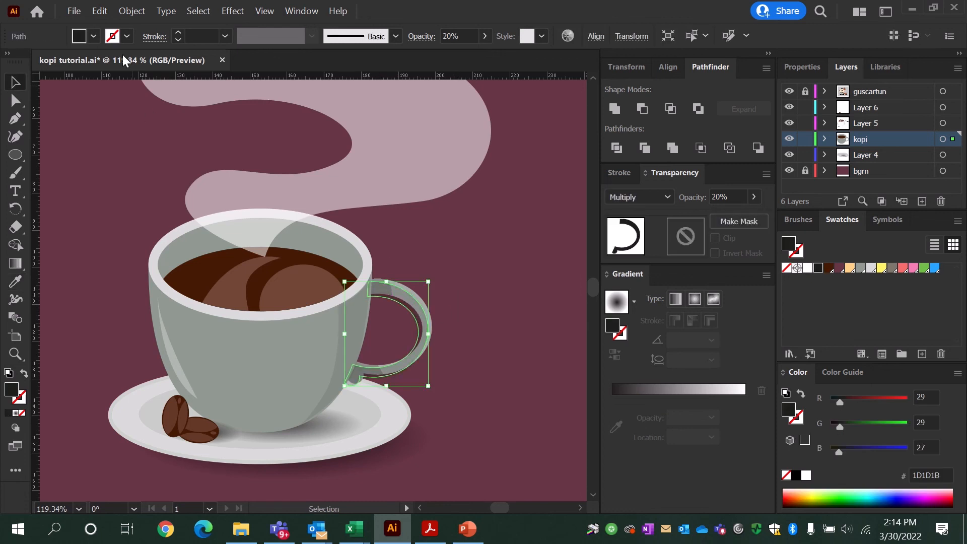
left_click(133, 12)
left_click(382, 69)
left_click(462, 253)
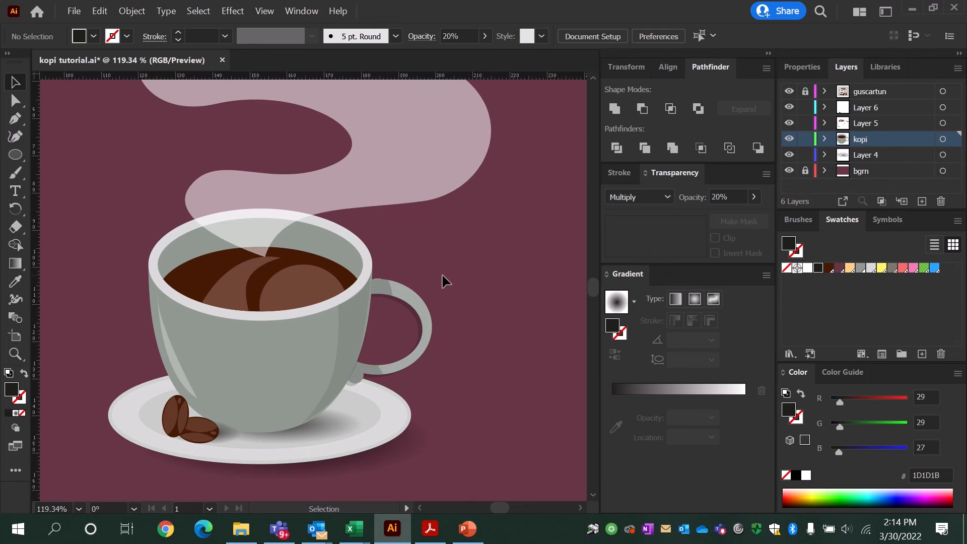
Step: Draw a small crescent beside the steam's upper-left curve on Layer 6 with the Pen tool, matching the steam's white 52% opacity fill
left_click(356, 260, "ctrl+alt")
left_click(302, 263, "ctrl+alt")
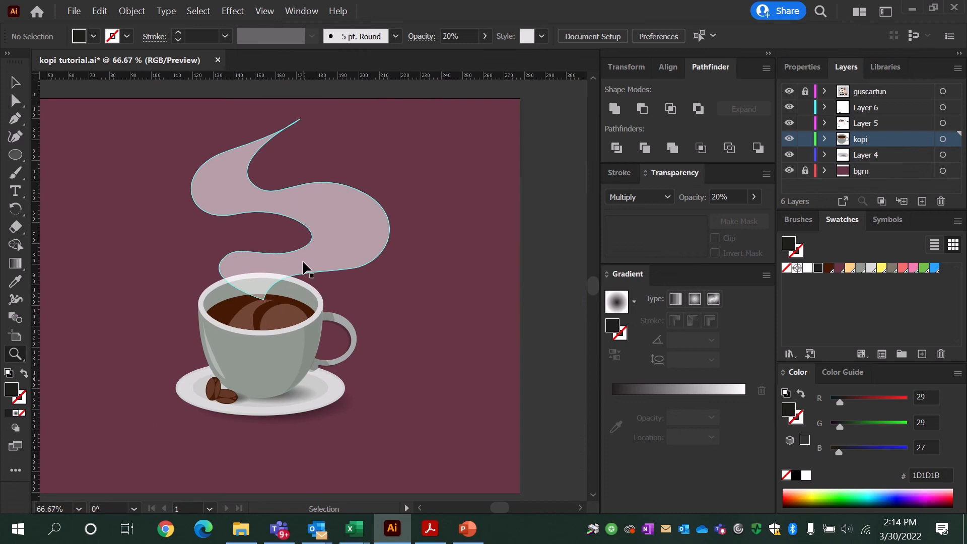
key("ctrl+0")
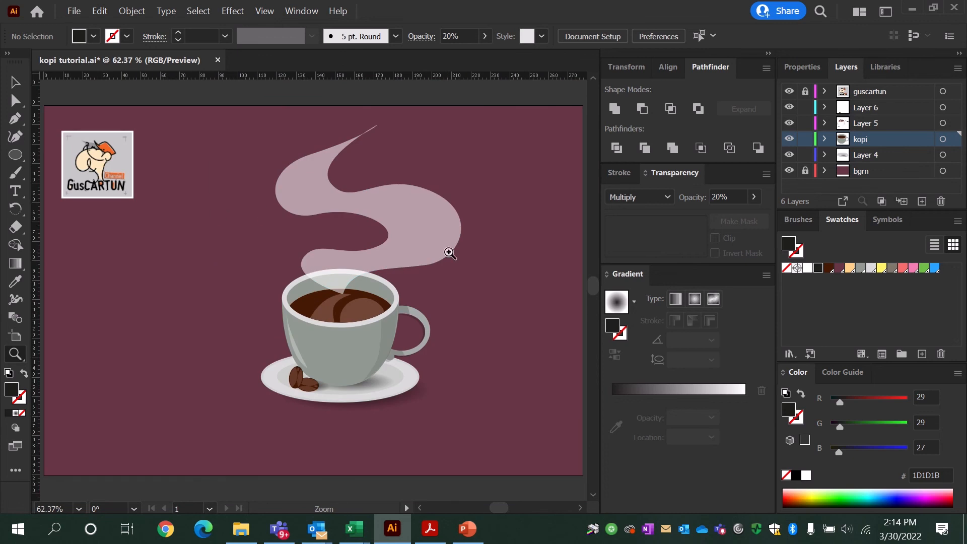
key("ctrl")
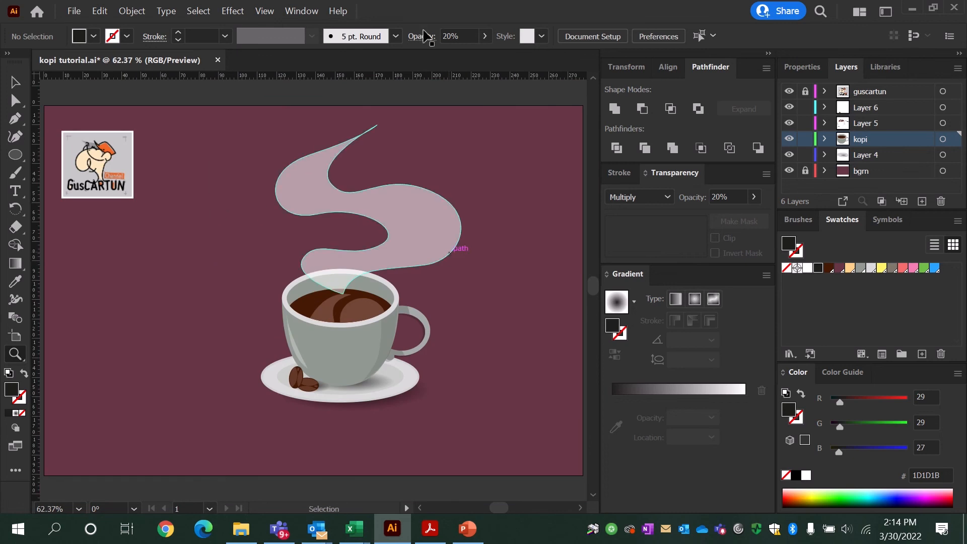
left_click(865, 107)
key("p")
left_click_drag(270, 190, 296, 215)
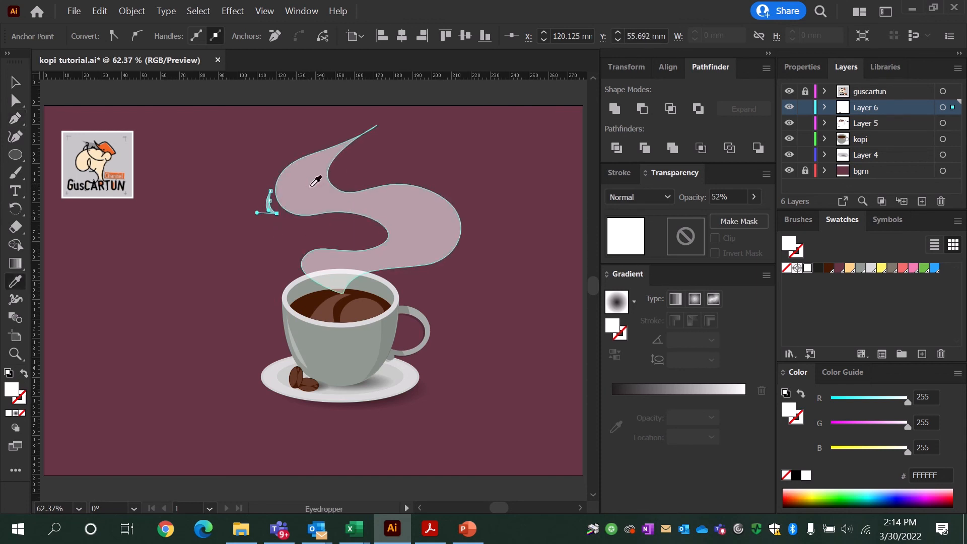
left_click(279, 138, "ctrl")
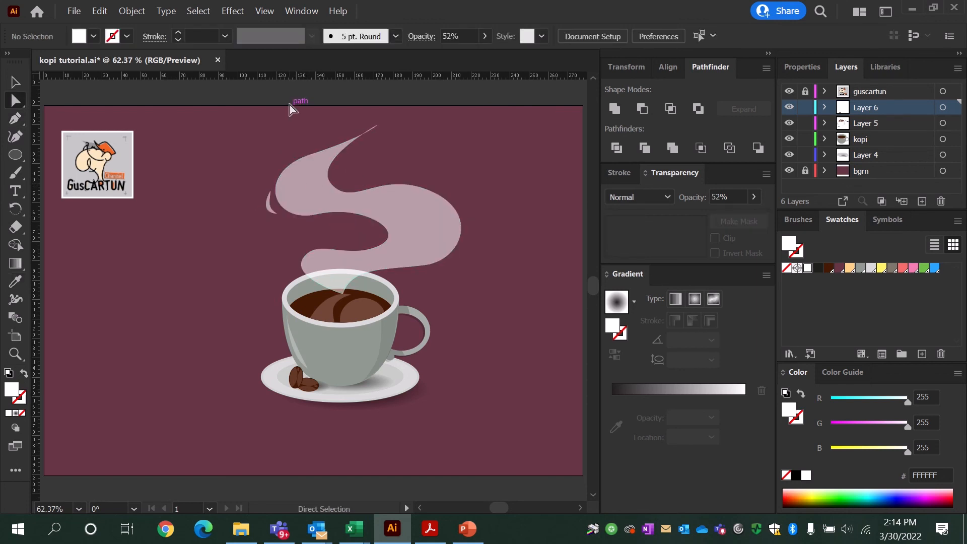
Step: Draw a matching white crescent at 52% opacity beside the steam's right-hand curve and save the document
key("p")
left_click_drag(453, 197, 437, 196)
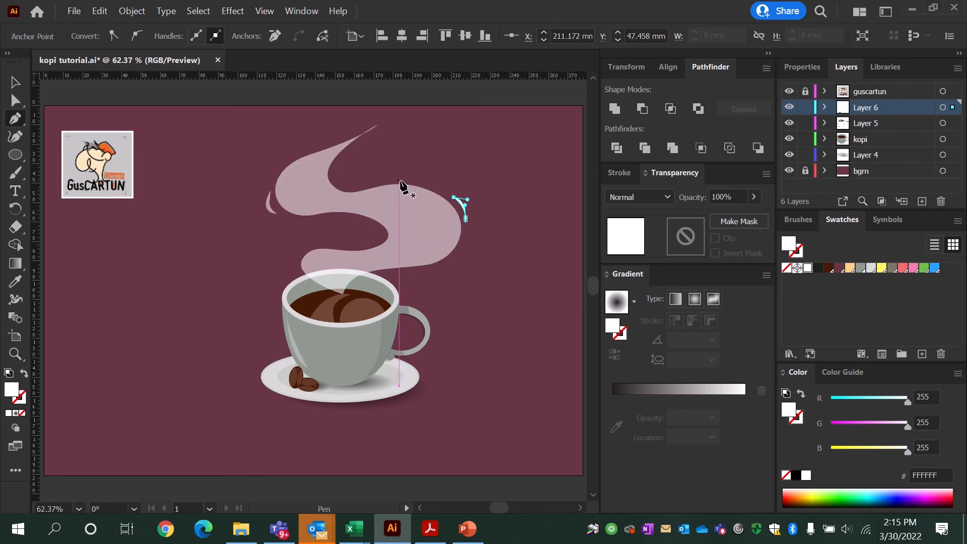
left_click(348, 105, "ctrl")
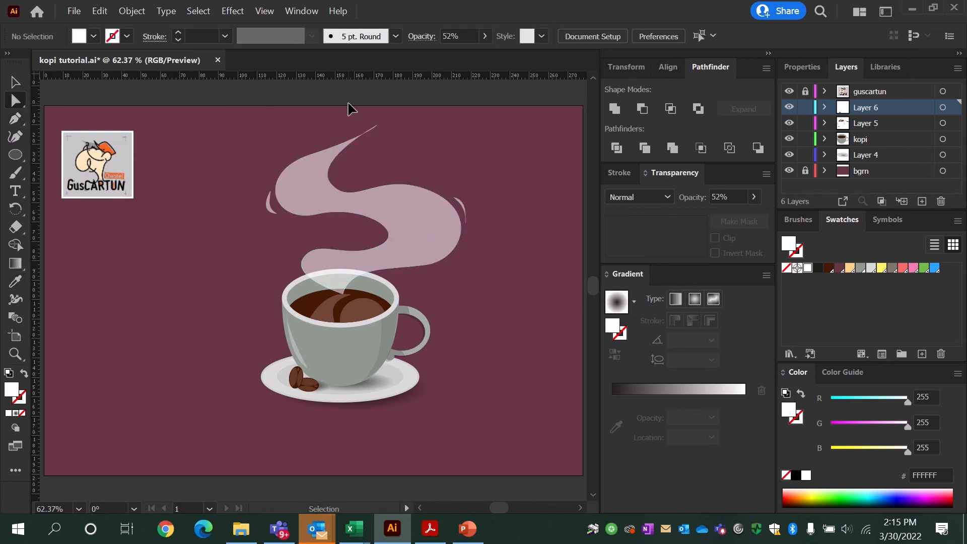
key("ctrl+s")
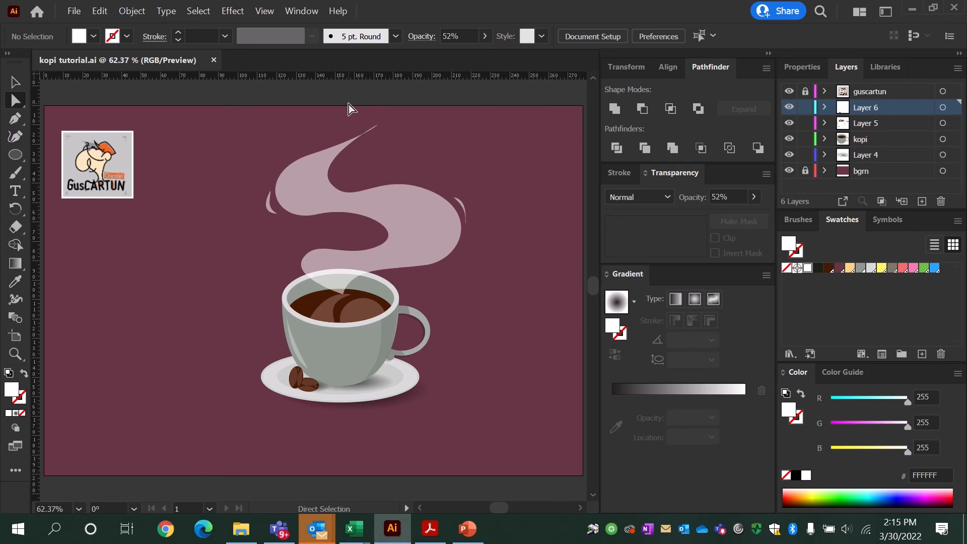